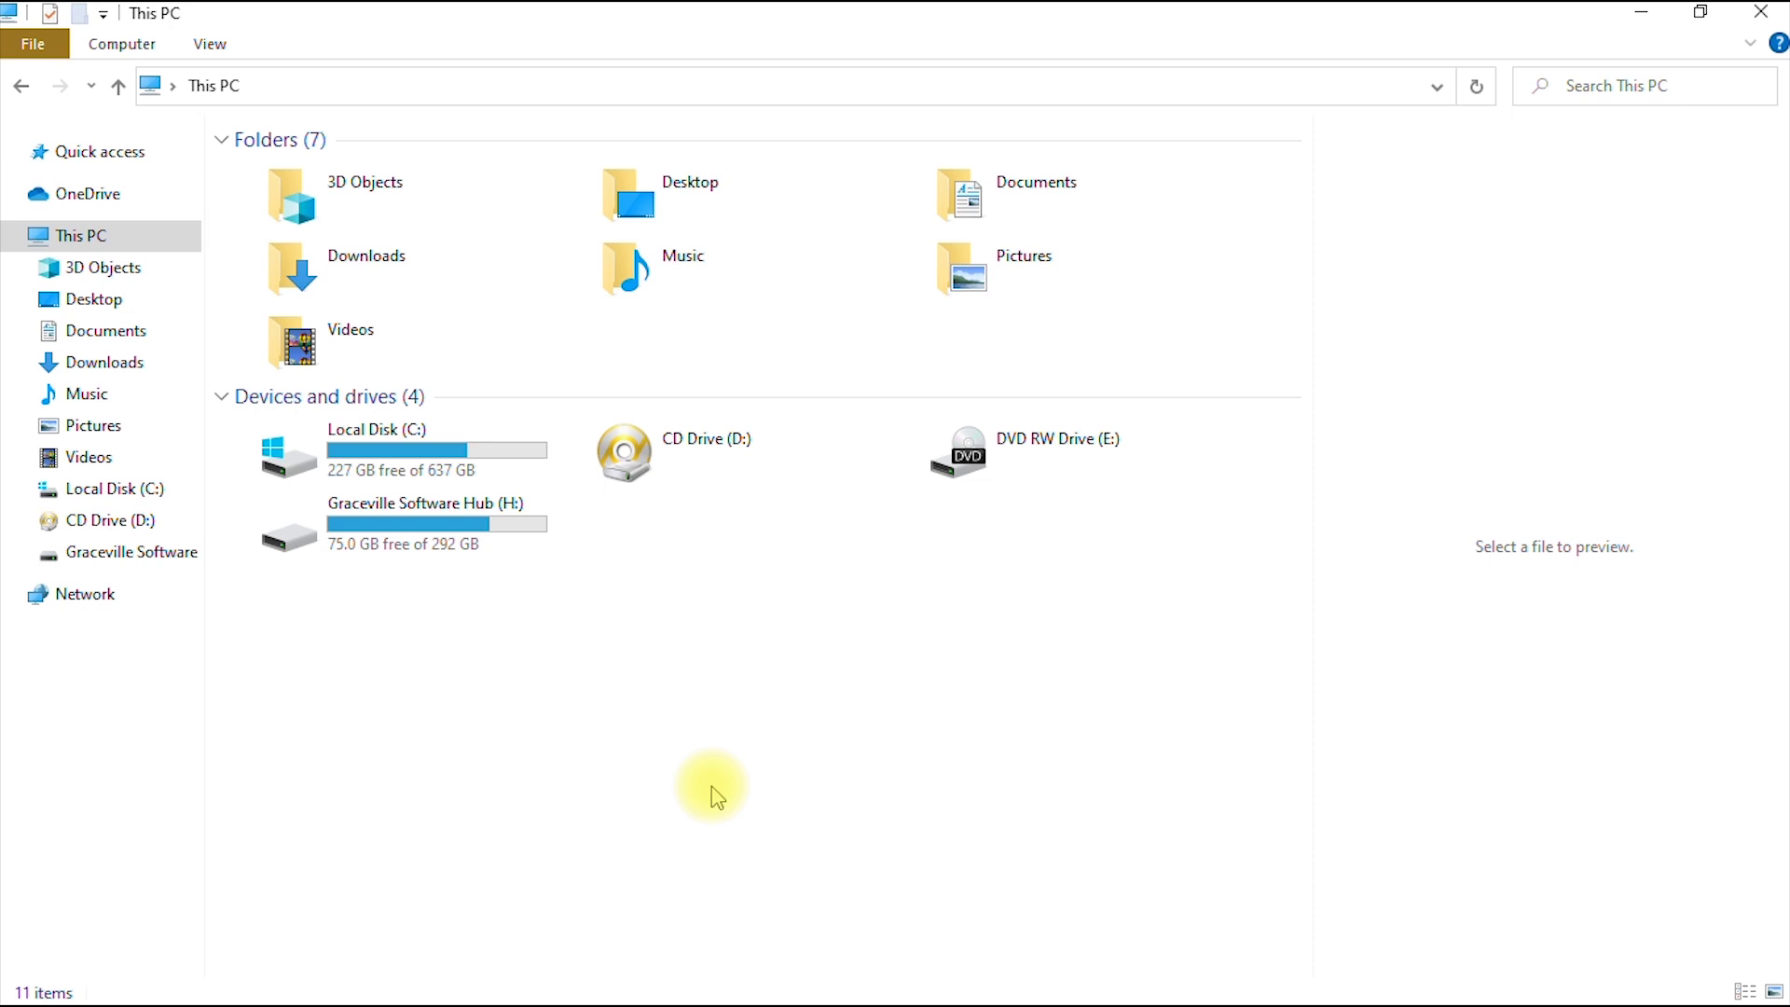
pyautogui.press('super')
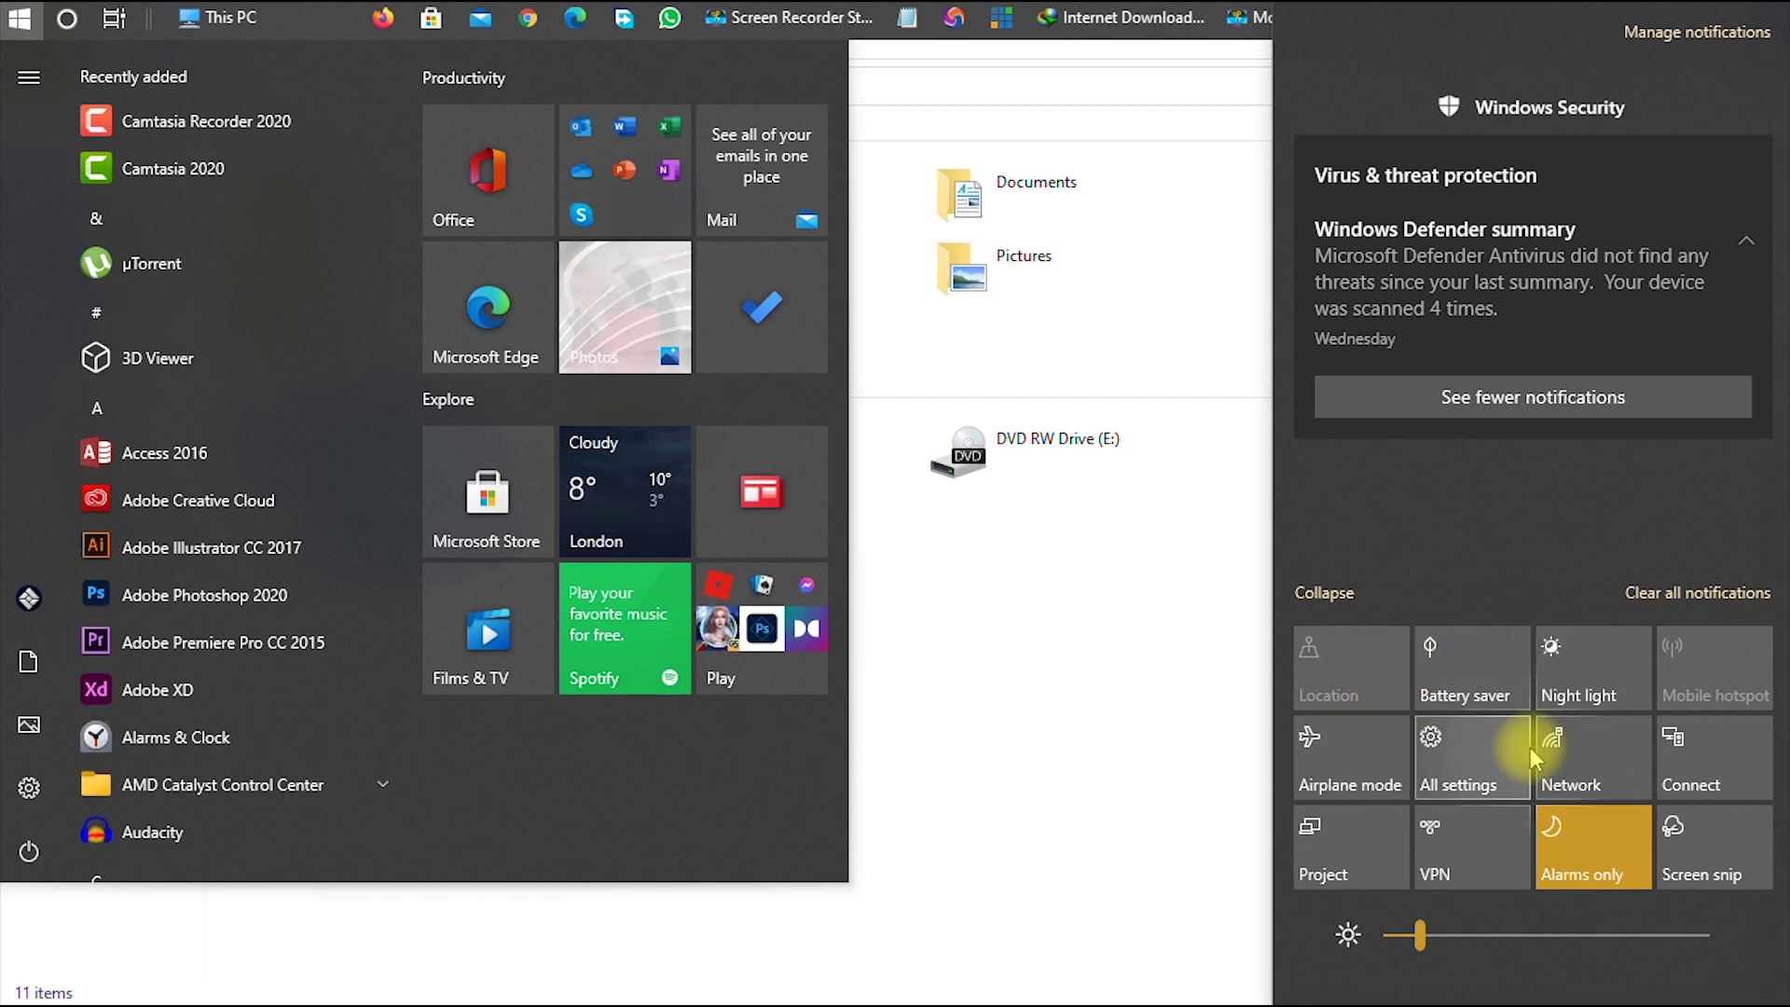
pyautogui.click(1176, 618)
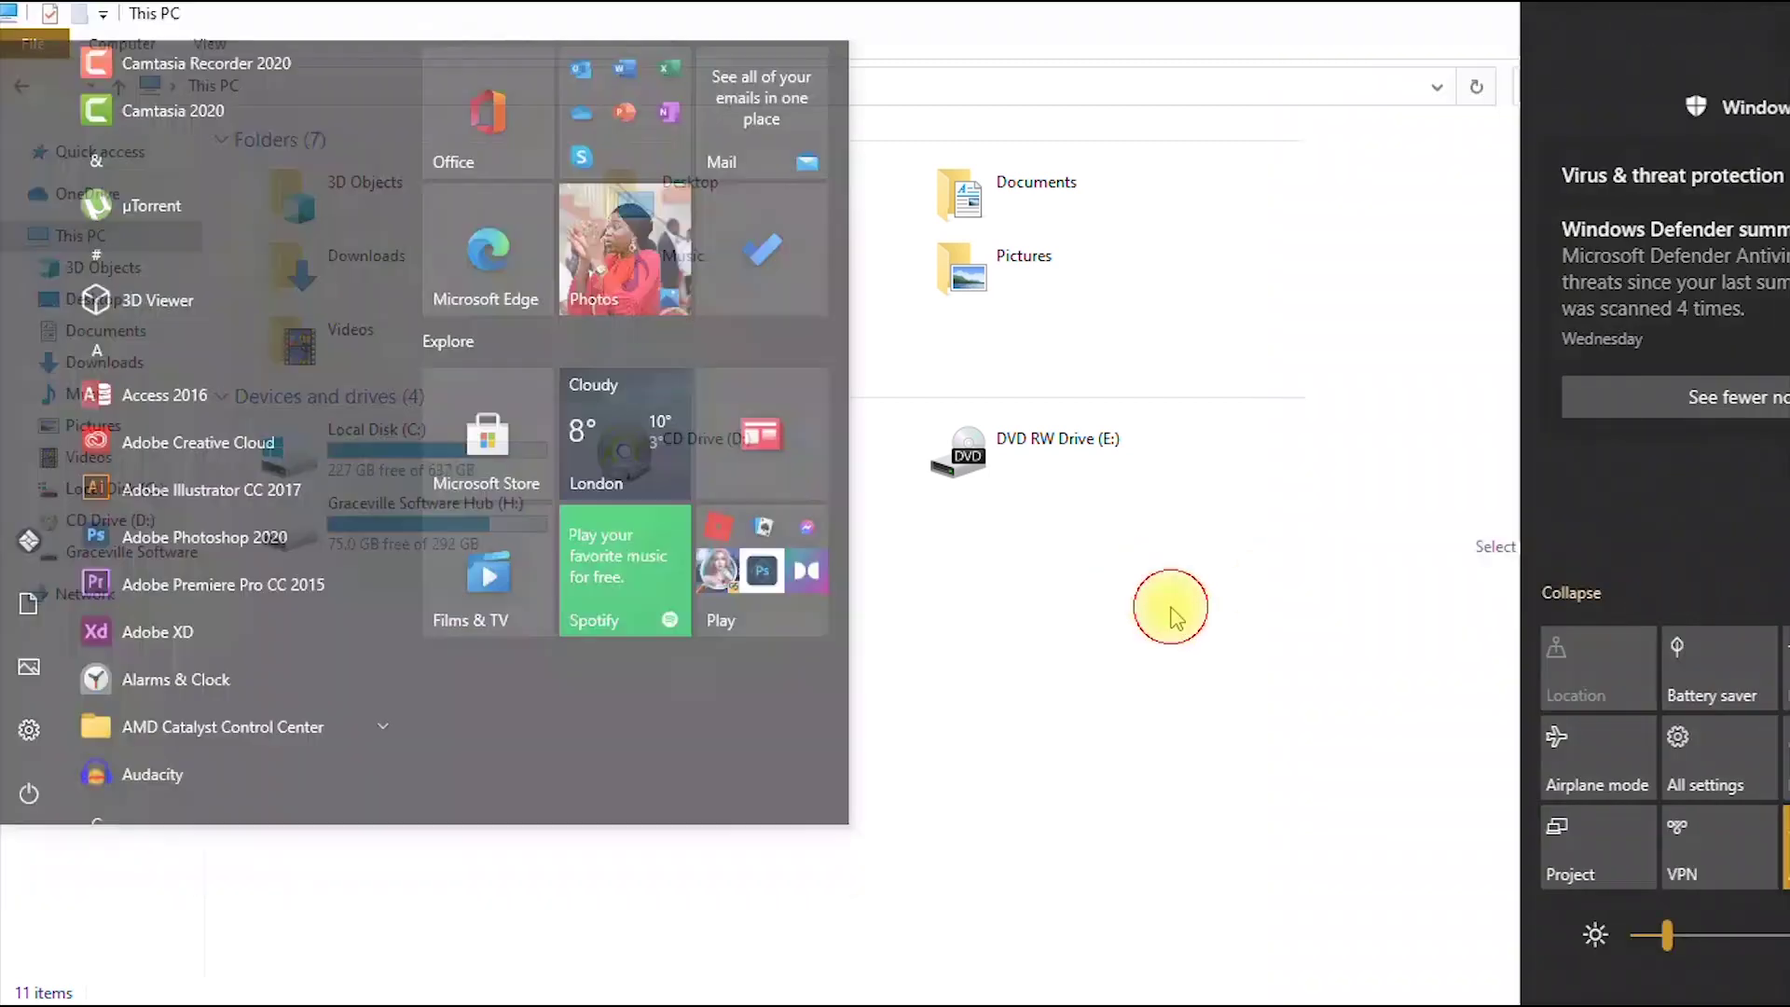
pyautogui.press('super')
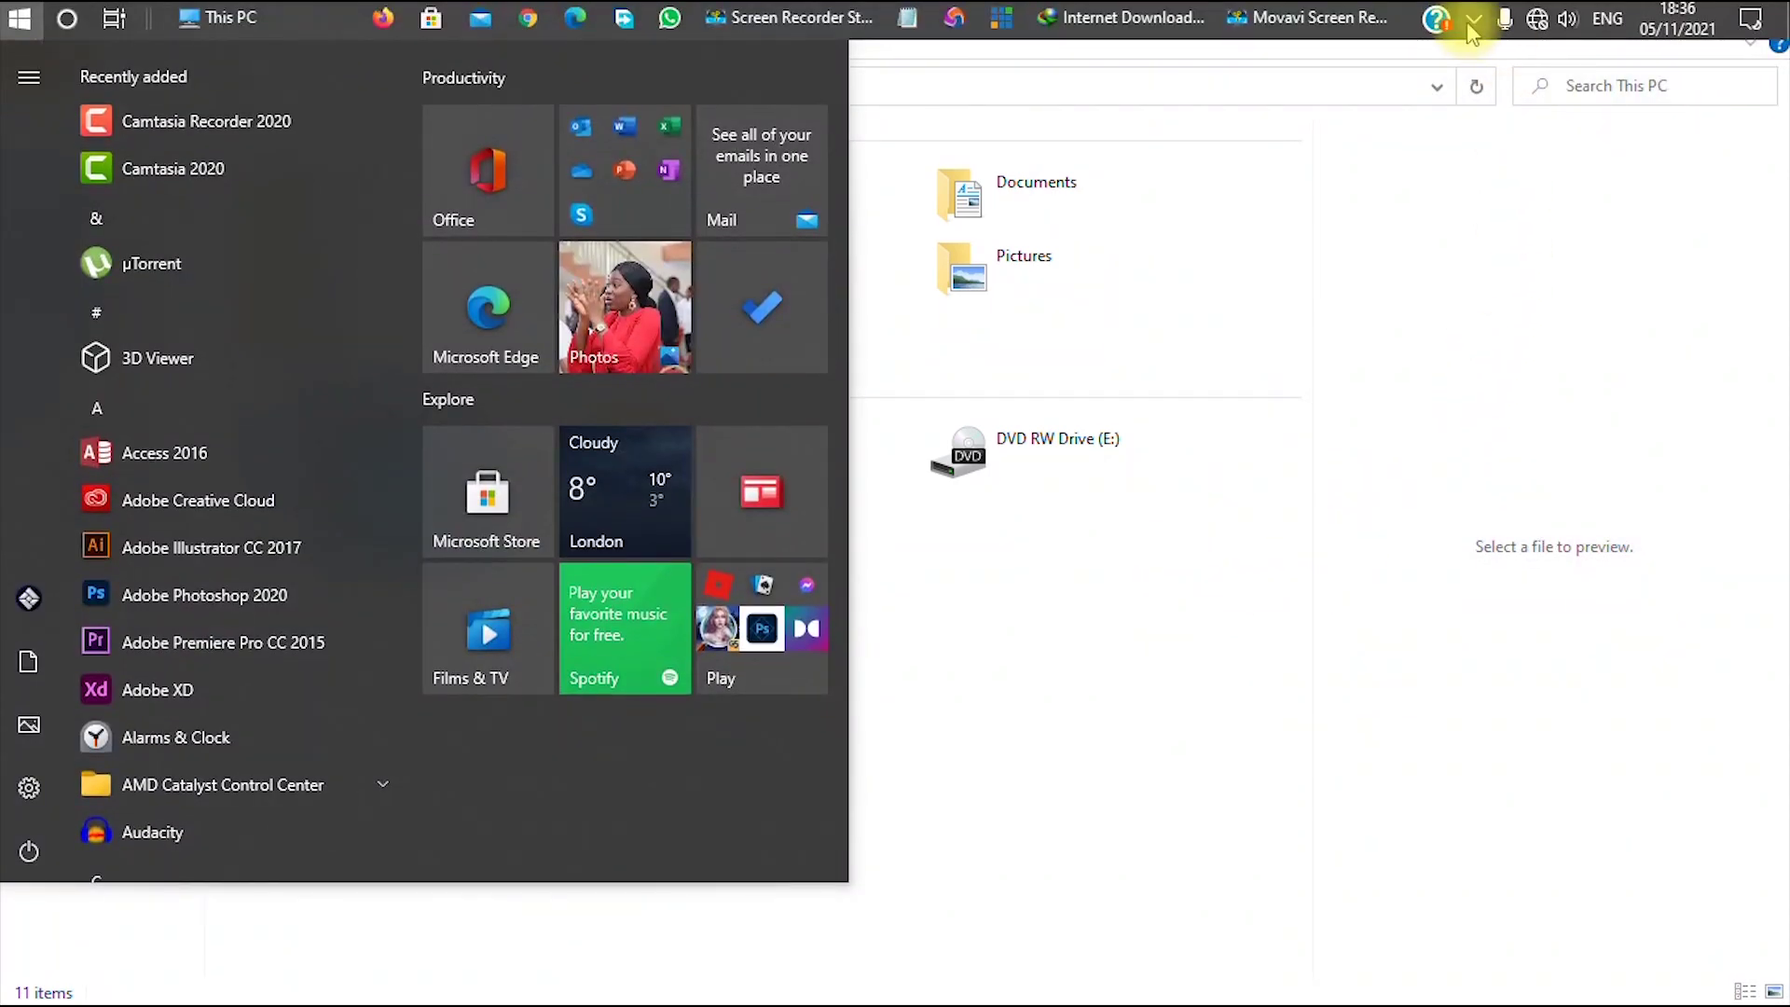
pyautogui.click(1472, 19)
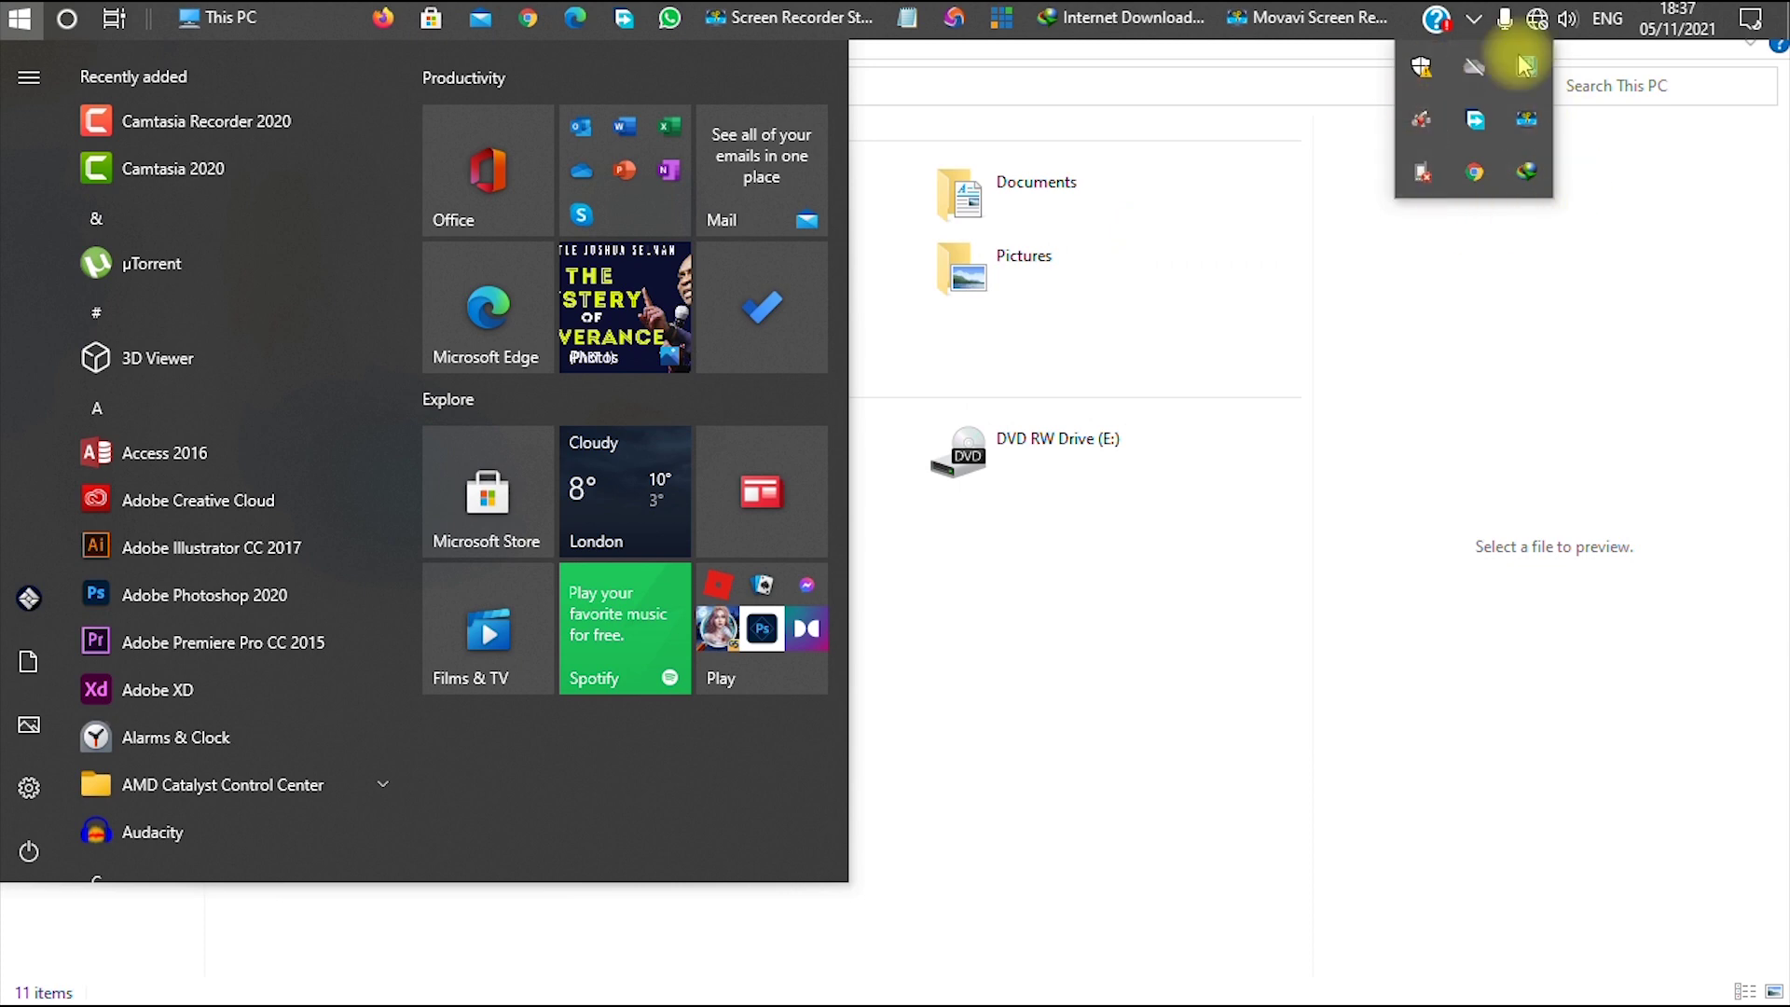
pyautogui.click(1374, 483)
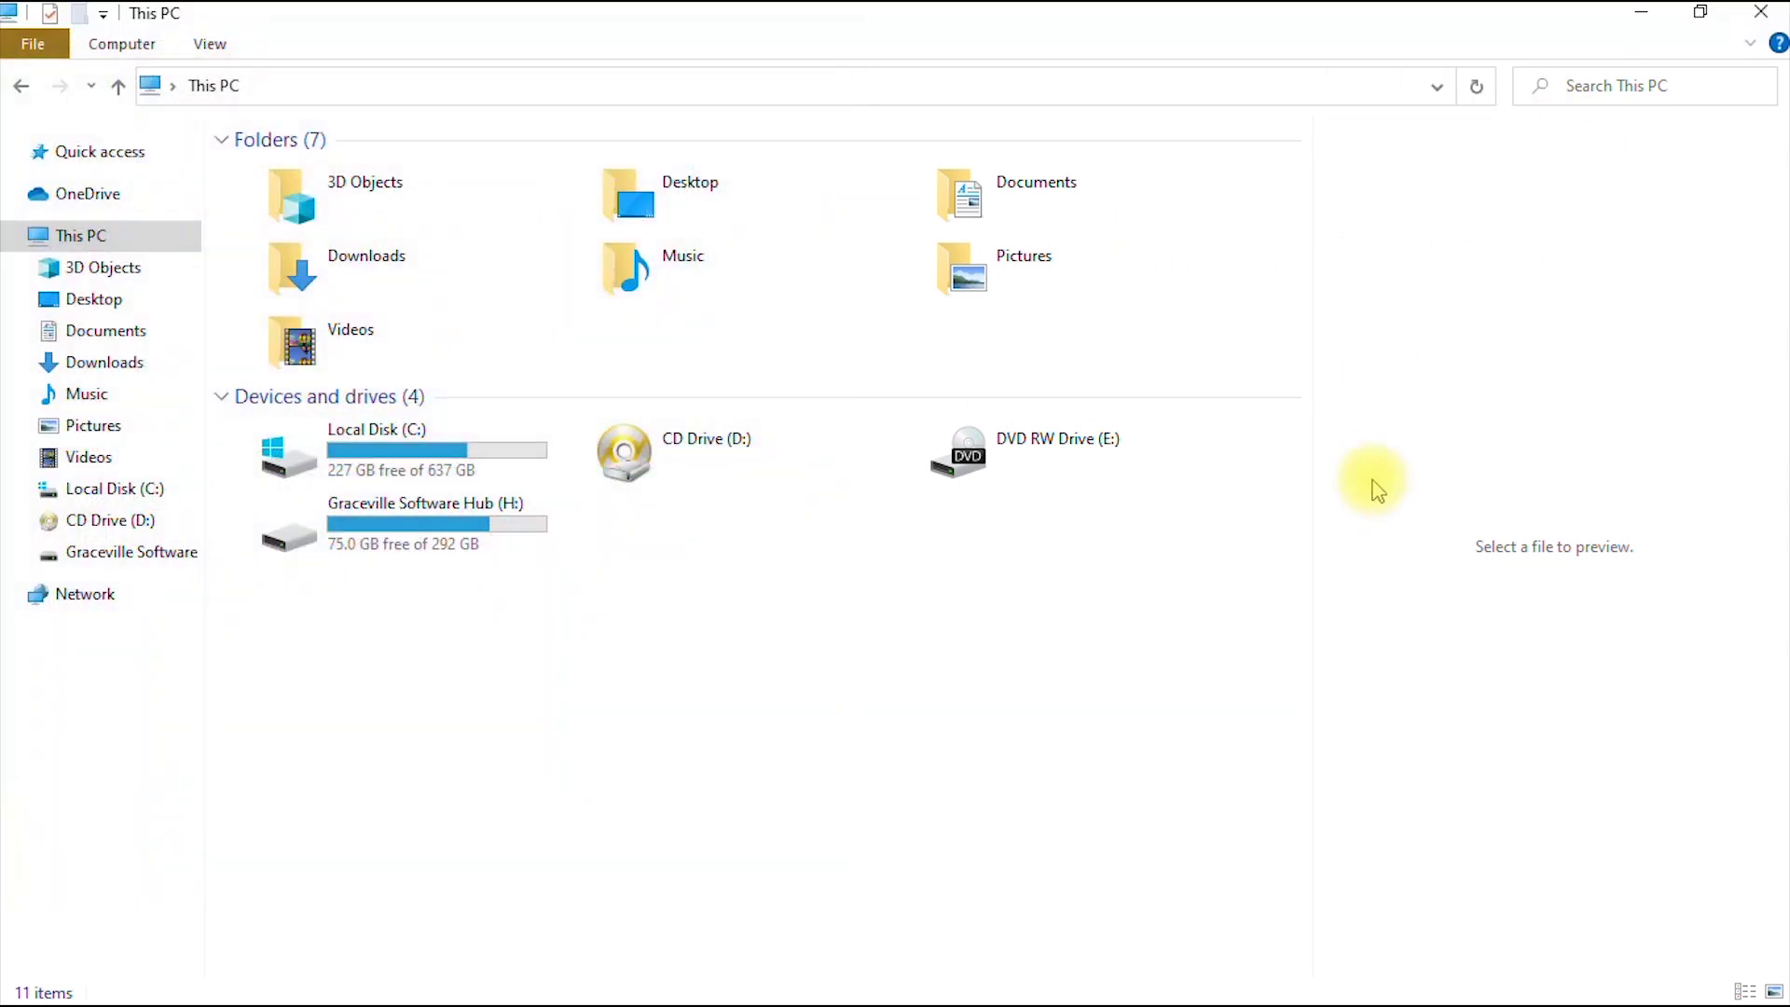
pyautogui.press('super')
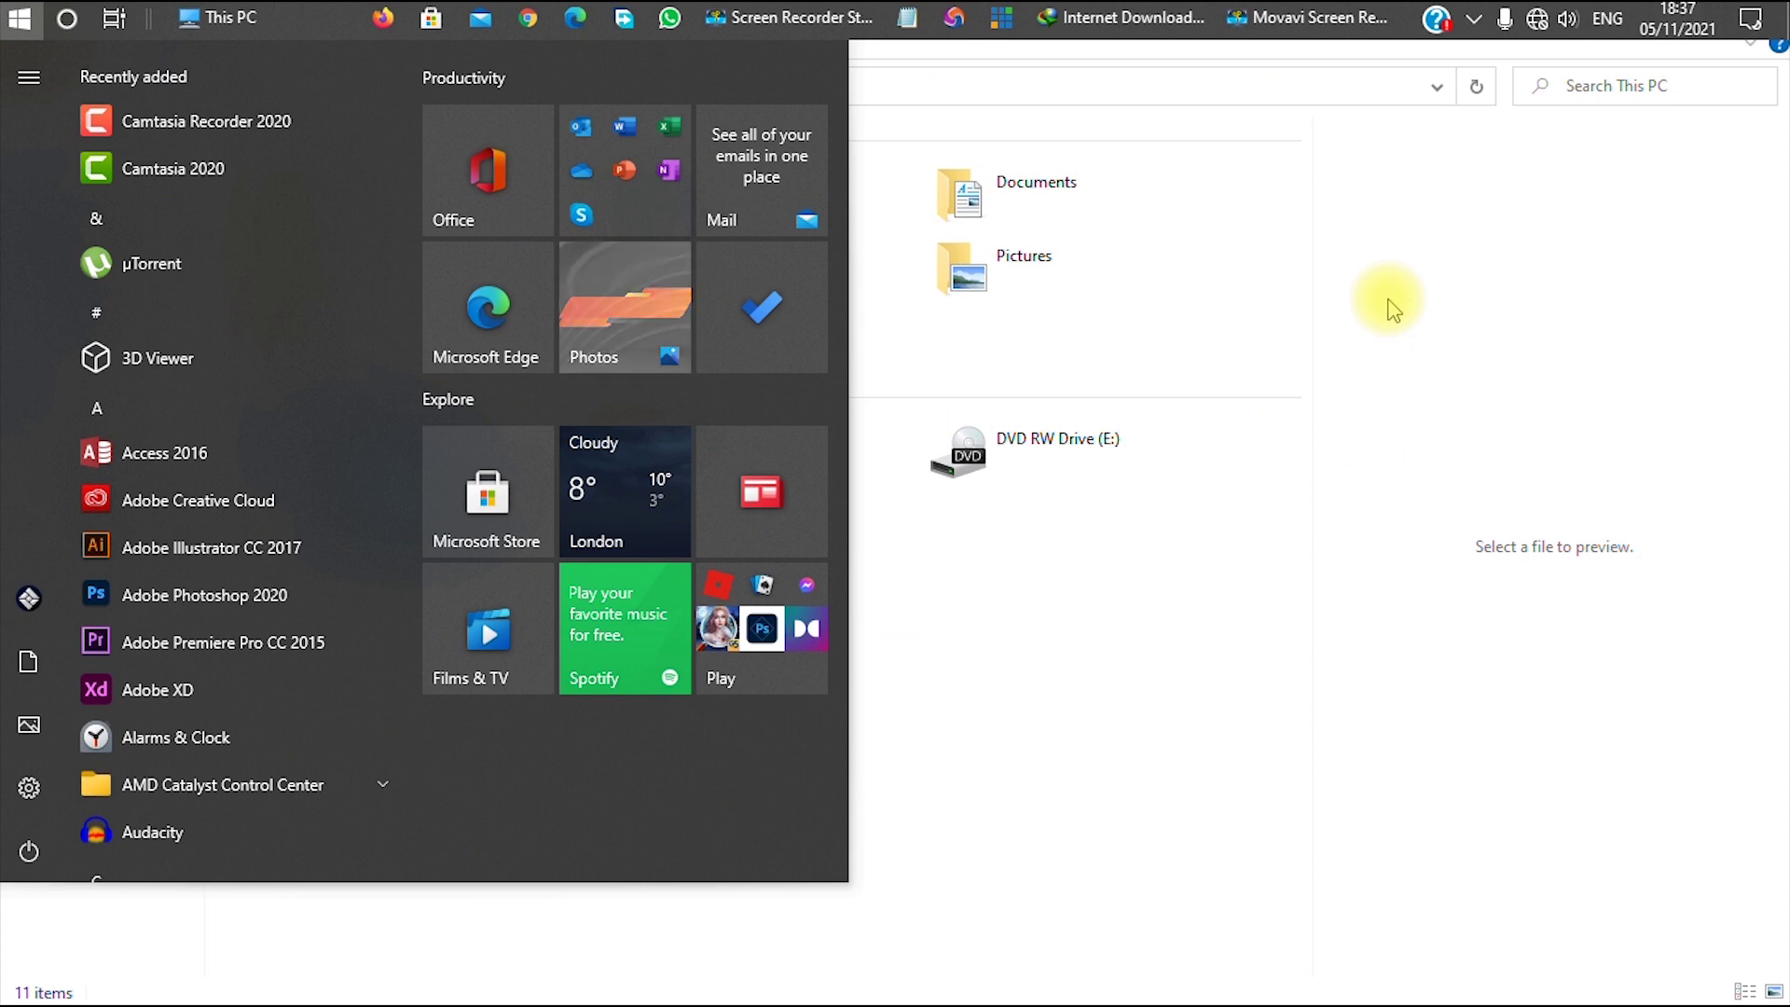
pyautogui.click(1343, 336)
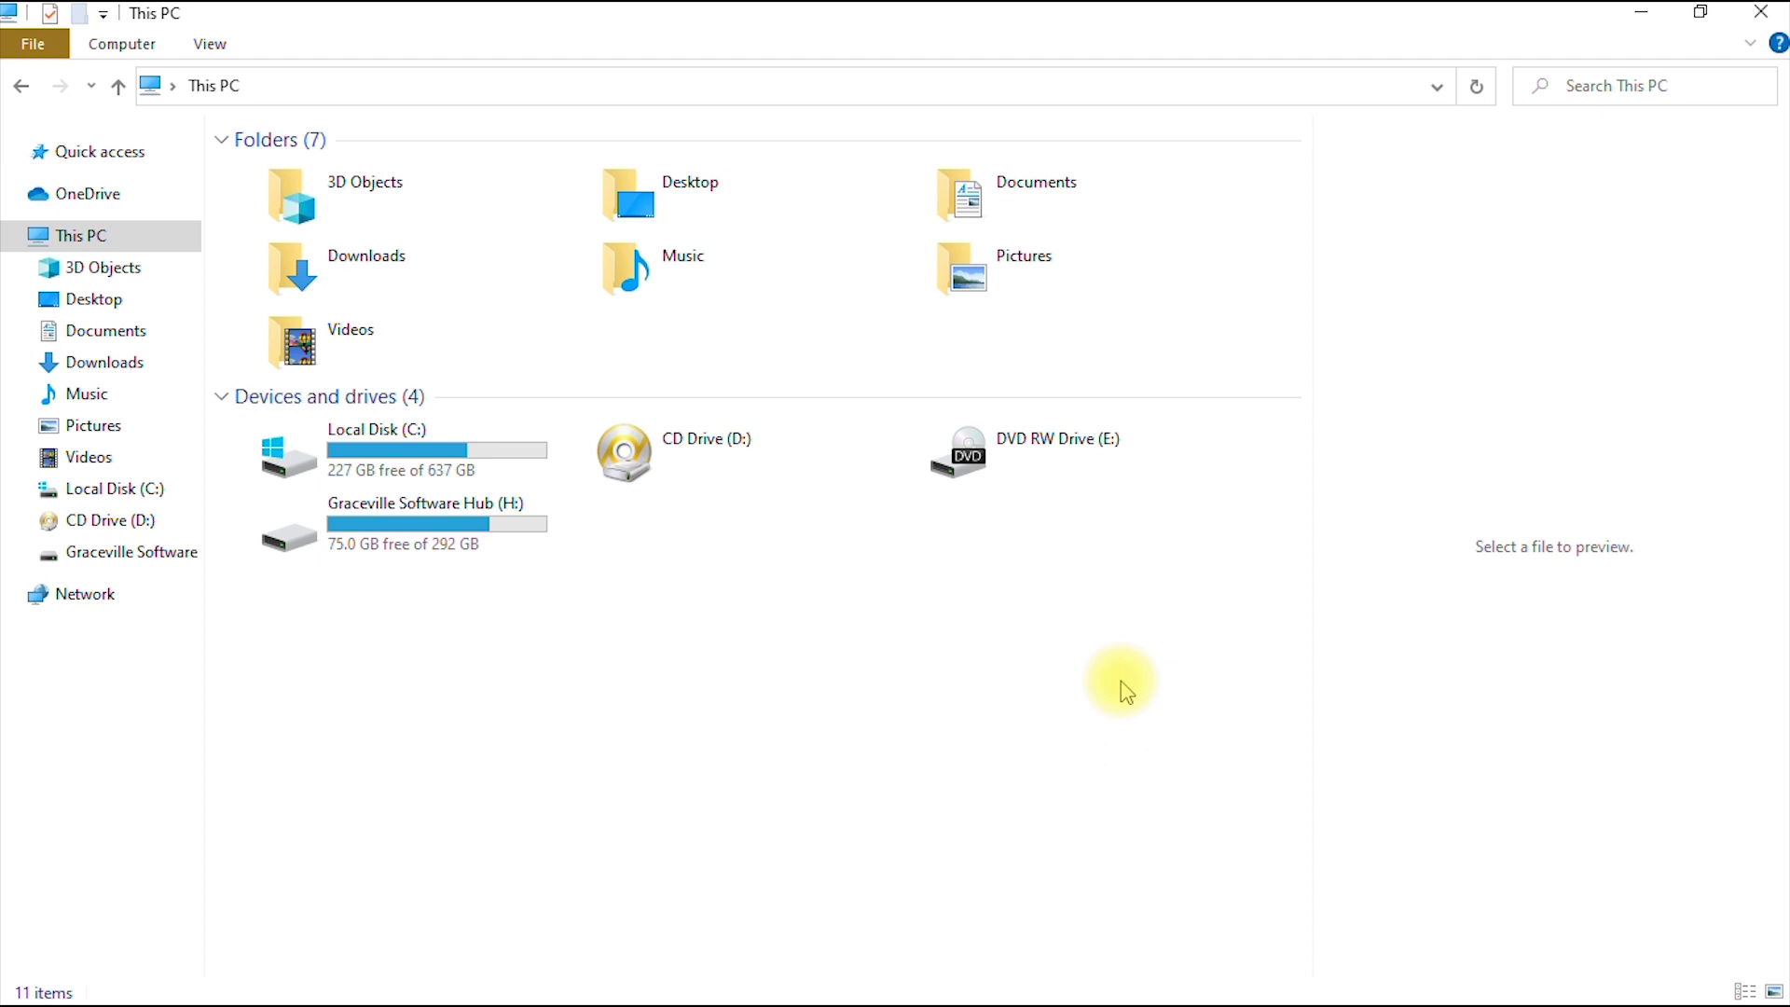
# Step: Search the Start menu for 'DEVICE' and launch Device Manager from Best match
pyautogui.press('super')
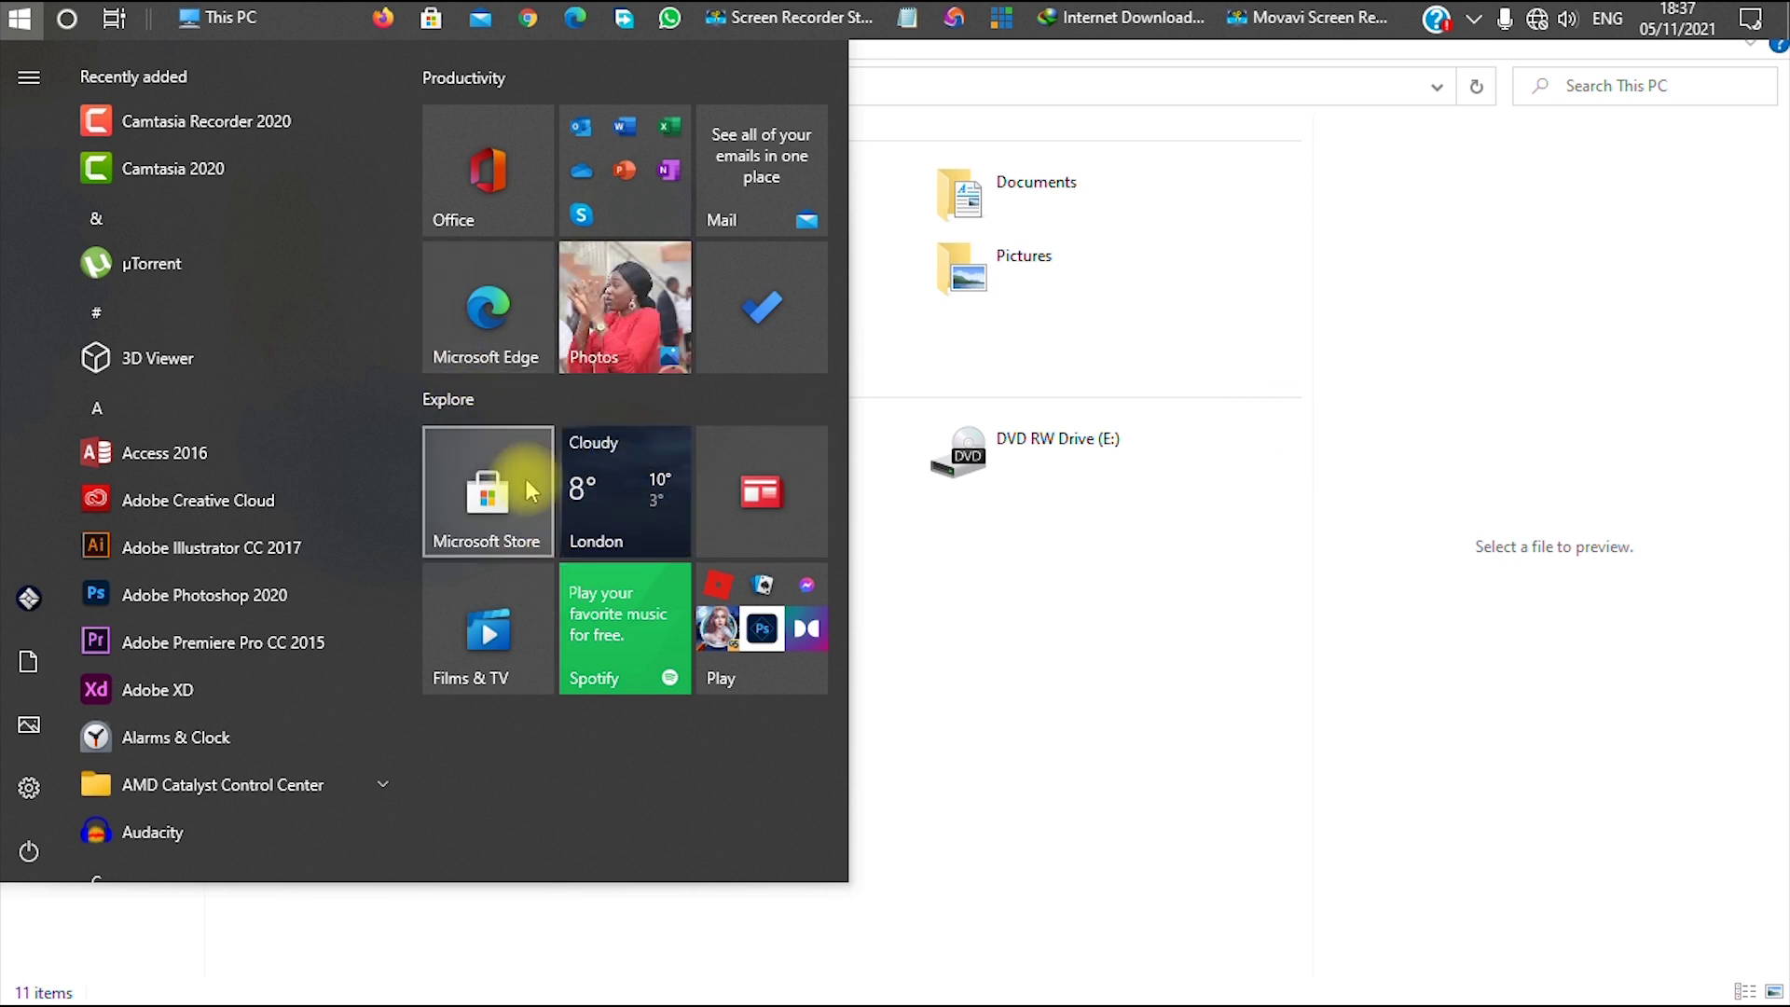
pyautogui.write('DEVICE')
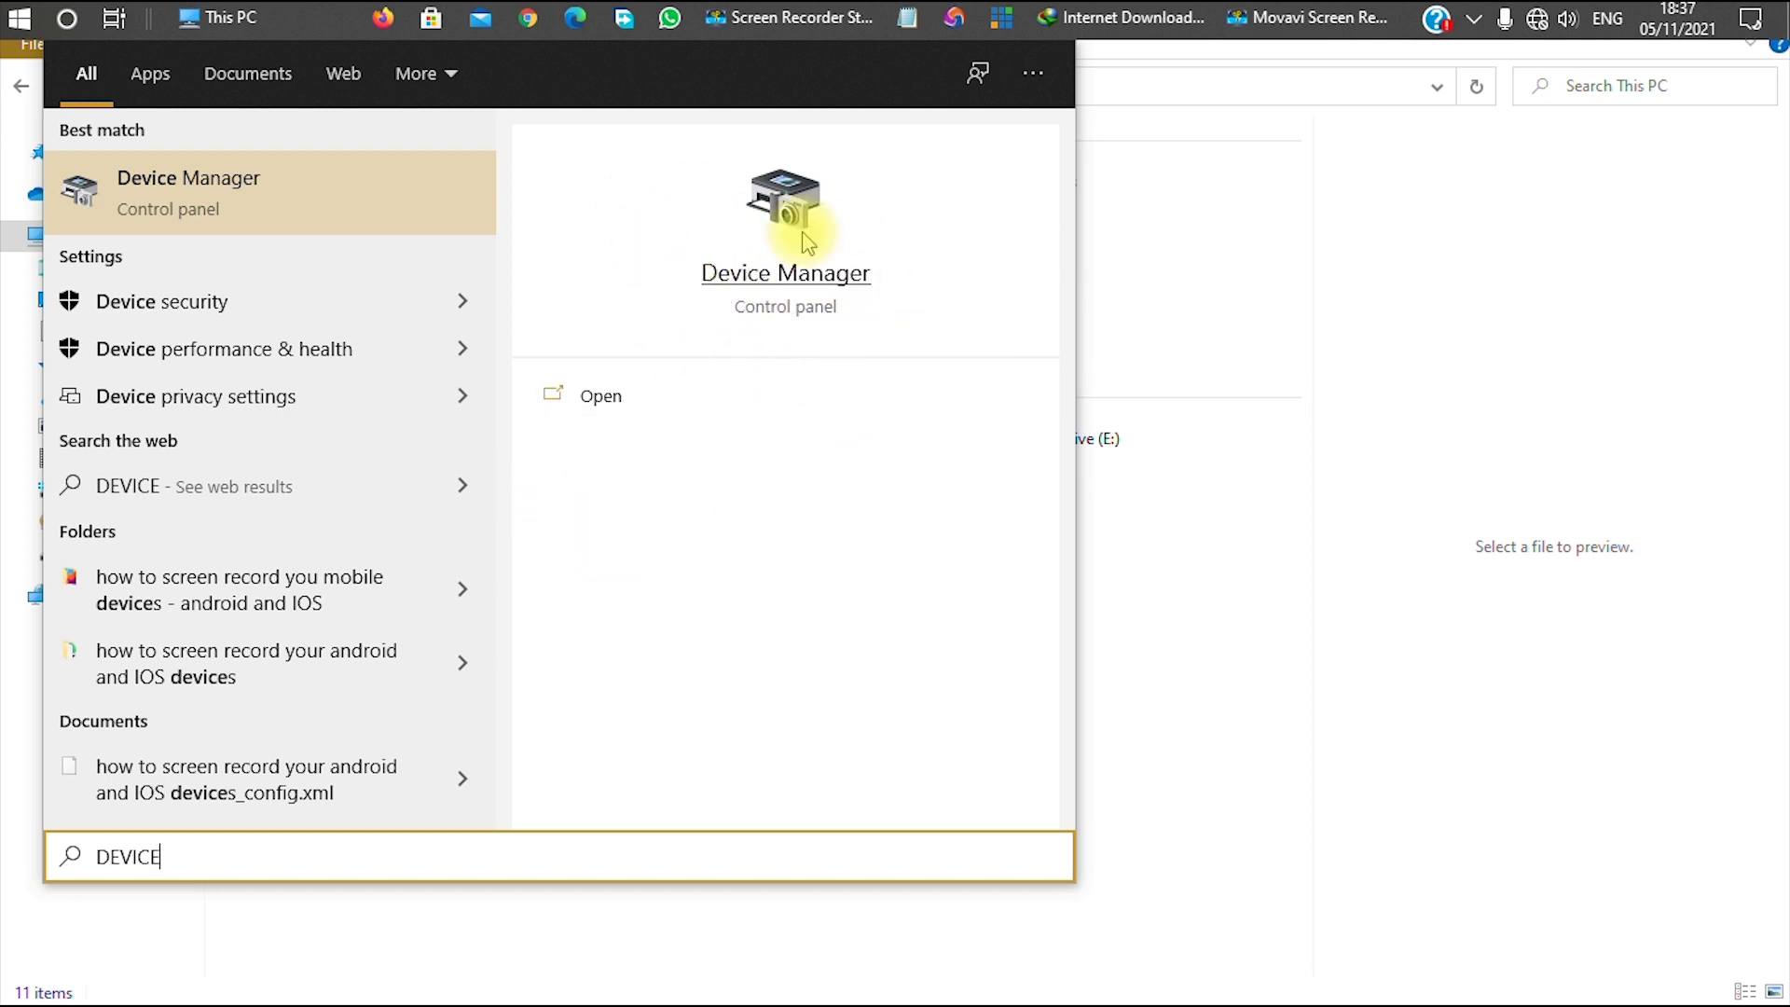
pyautogui.click(786, 280)
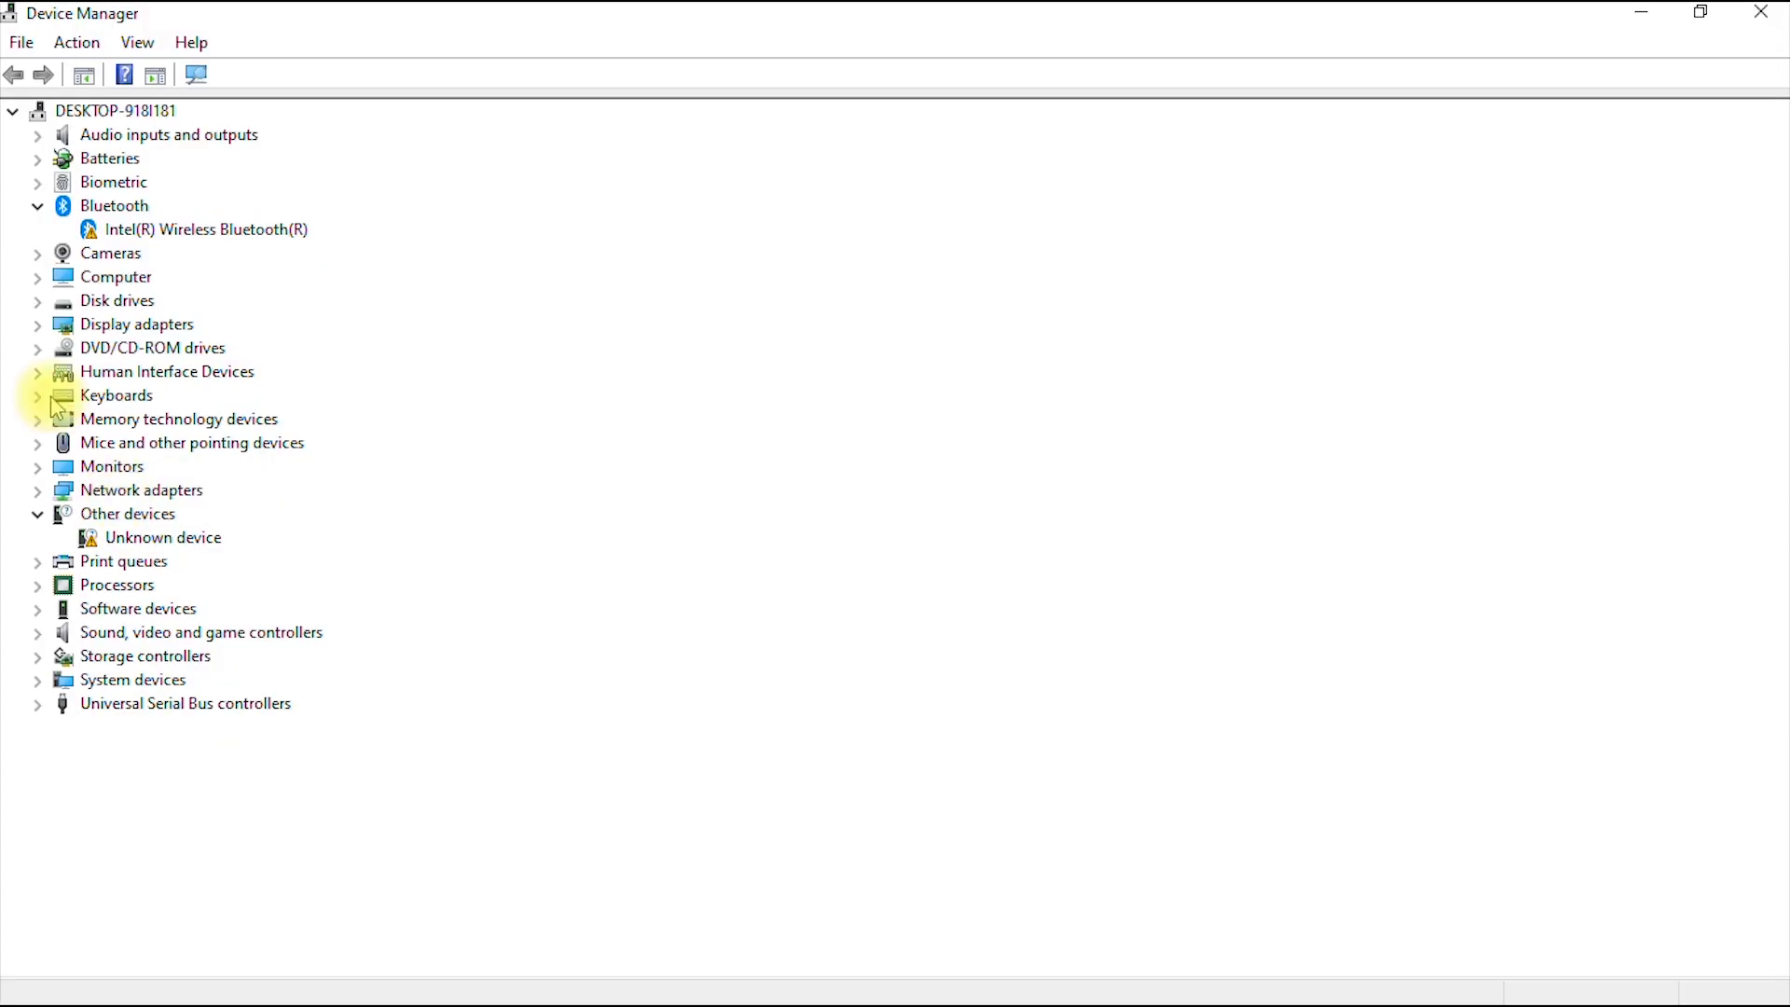
# Step: Collapse and re-expand the Bluetooth category, then select Intel(R) Wireless Bluetooth(R)
pyautogui.click(38, 207)
pyautogui.click(37, 207)
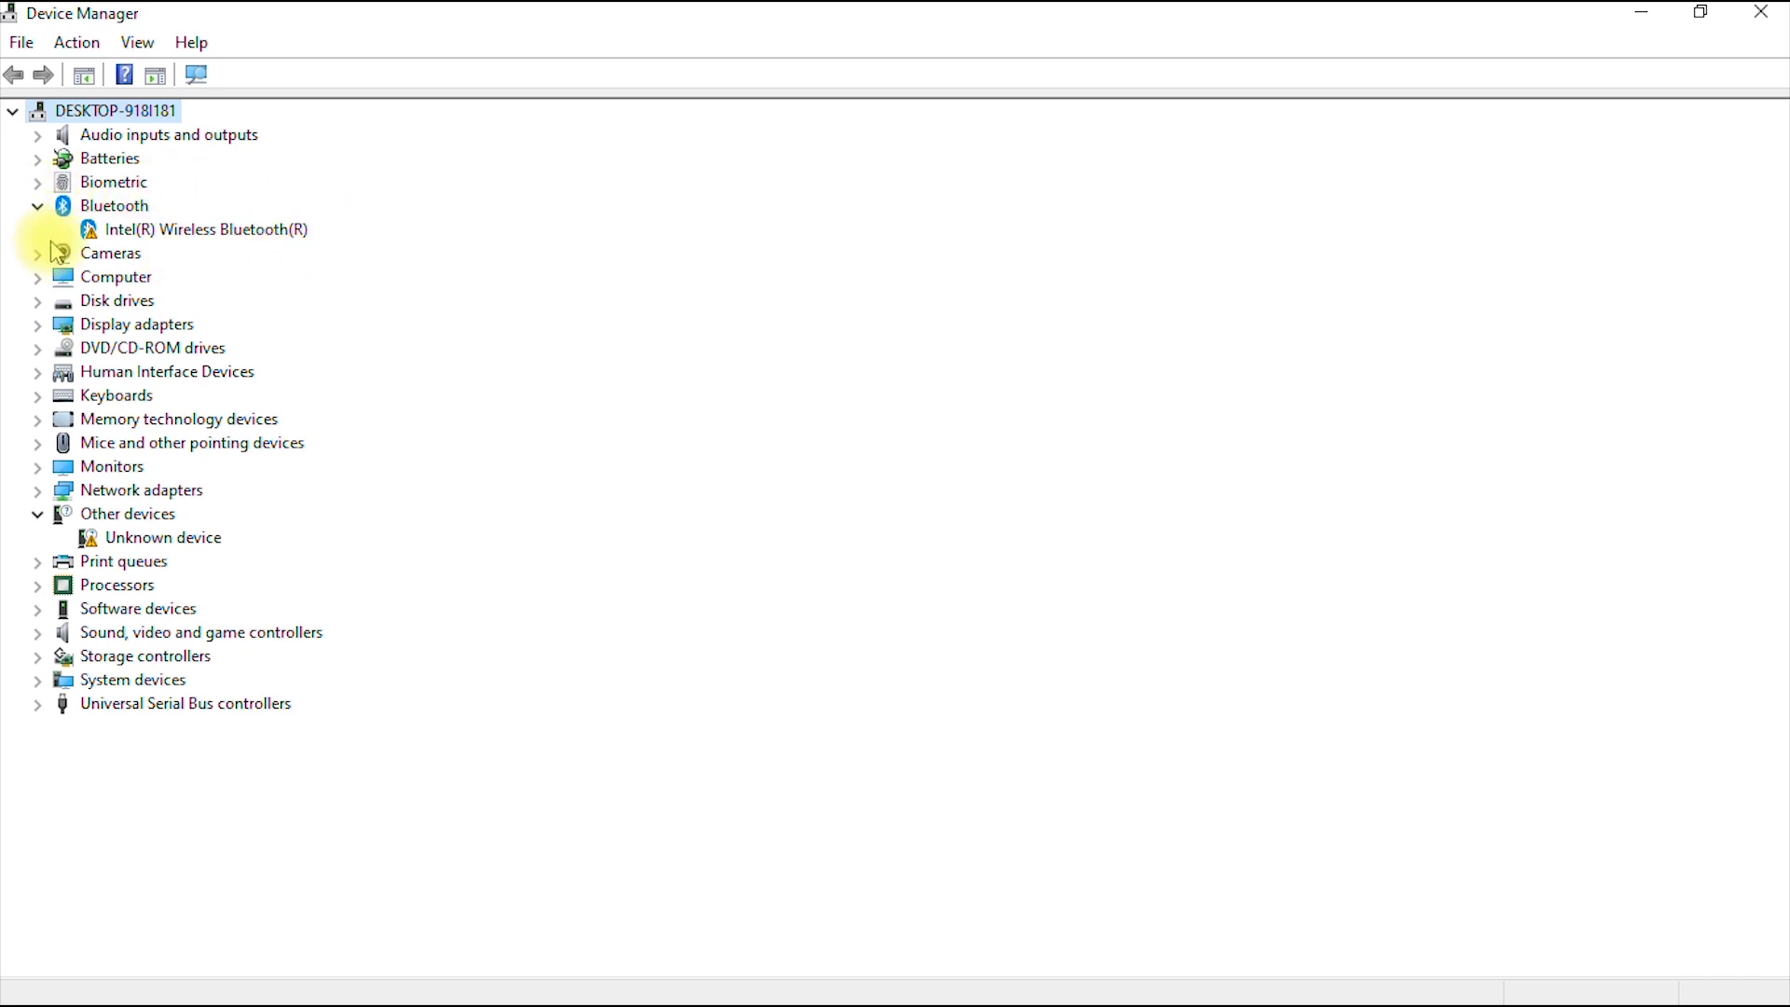
pyautogui.click(253, 241)
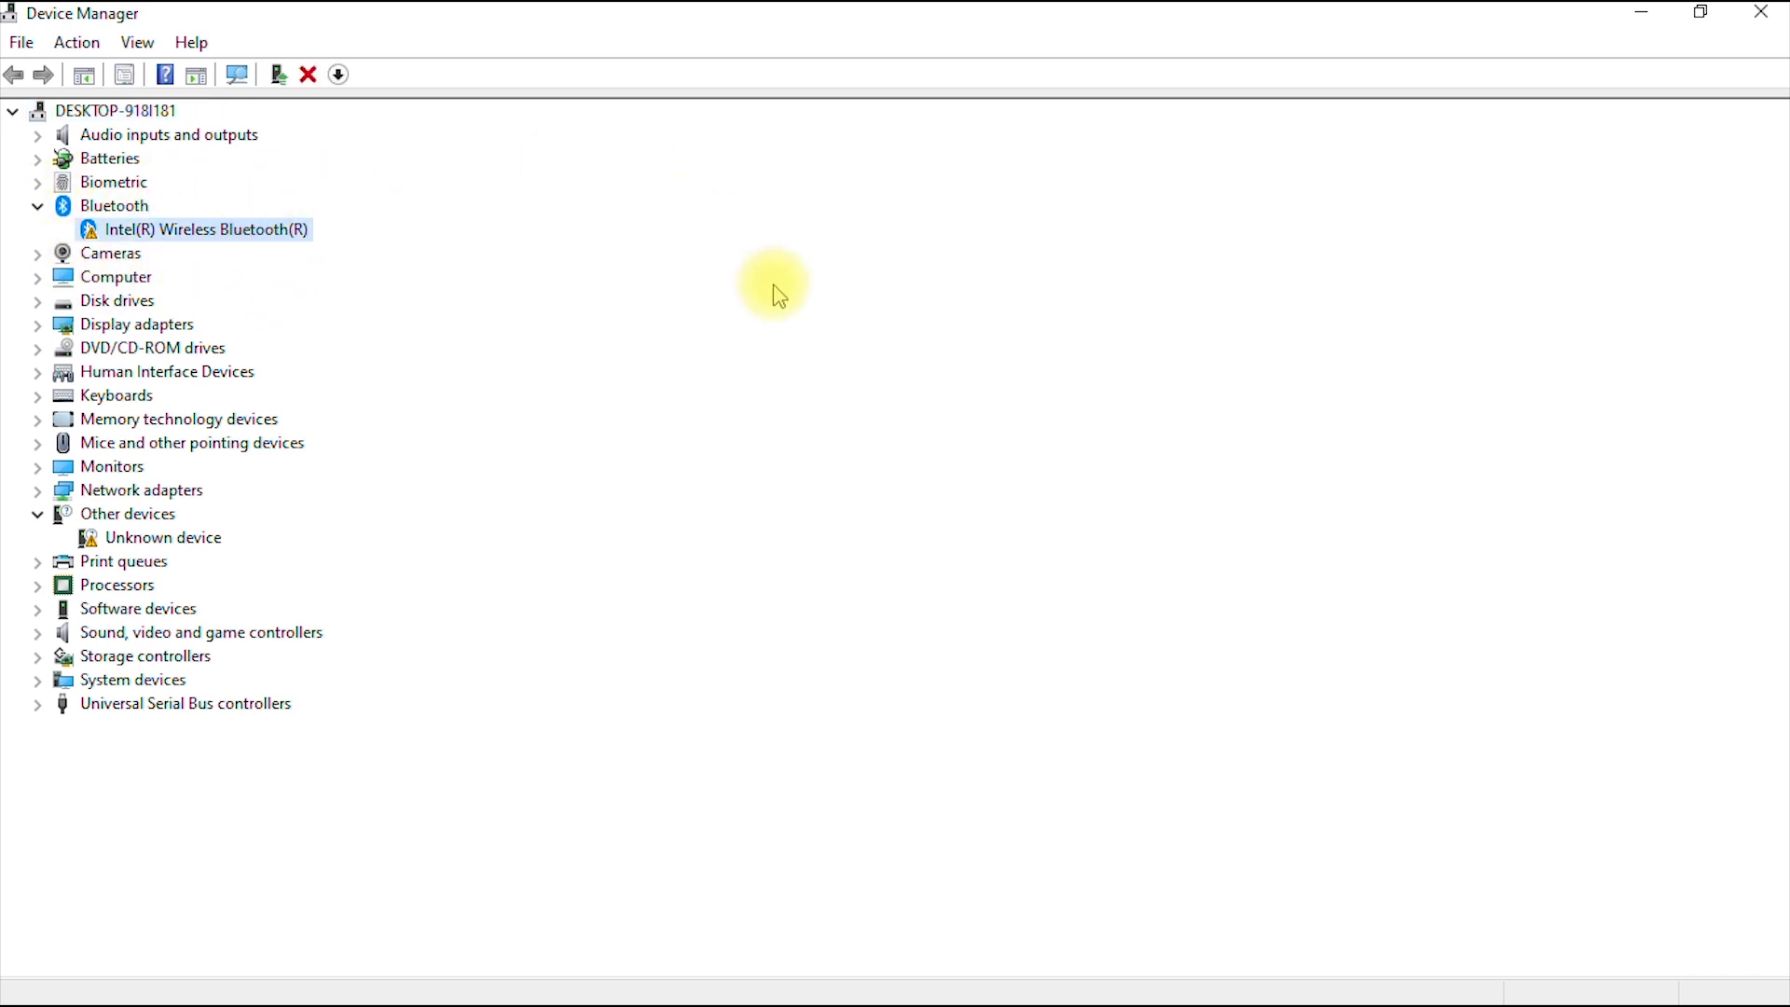
pyautogui.click(39, 207)
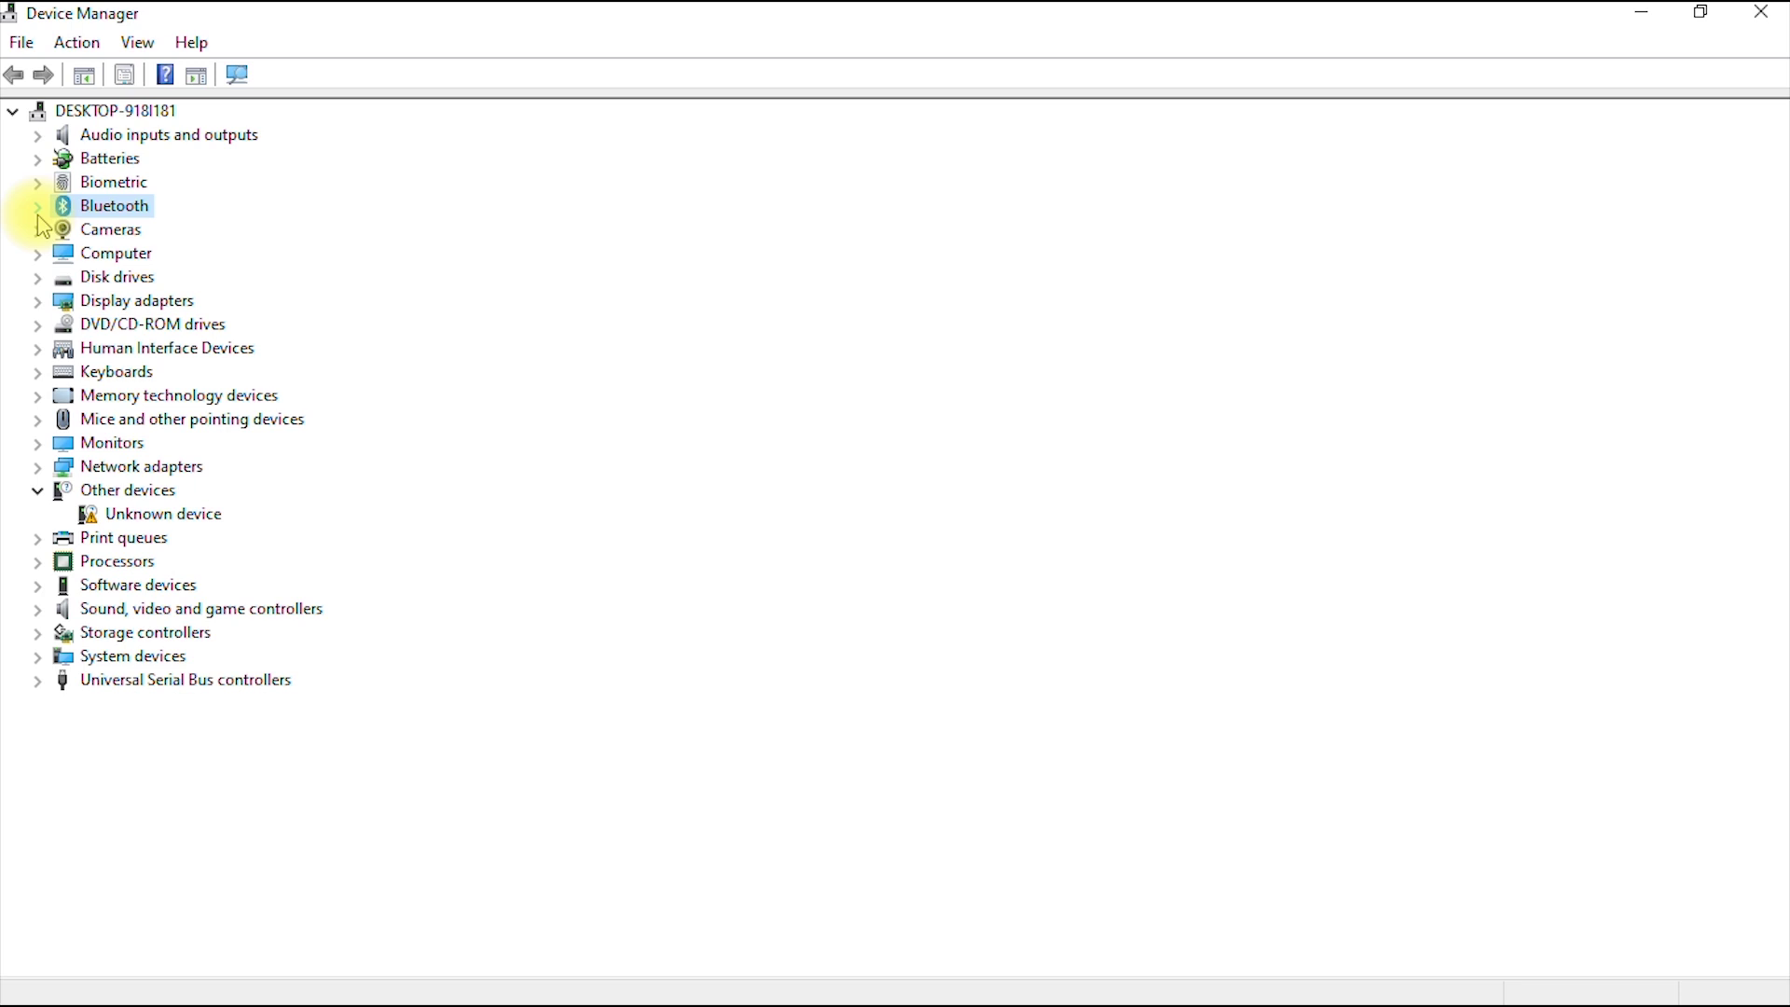
pyautogui.click(39, 209)
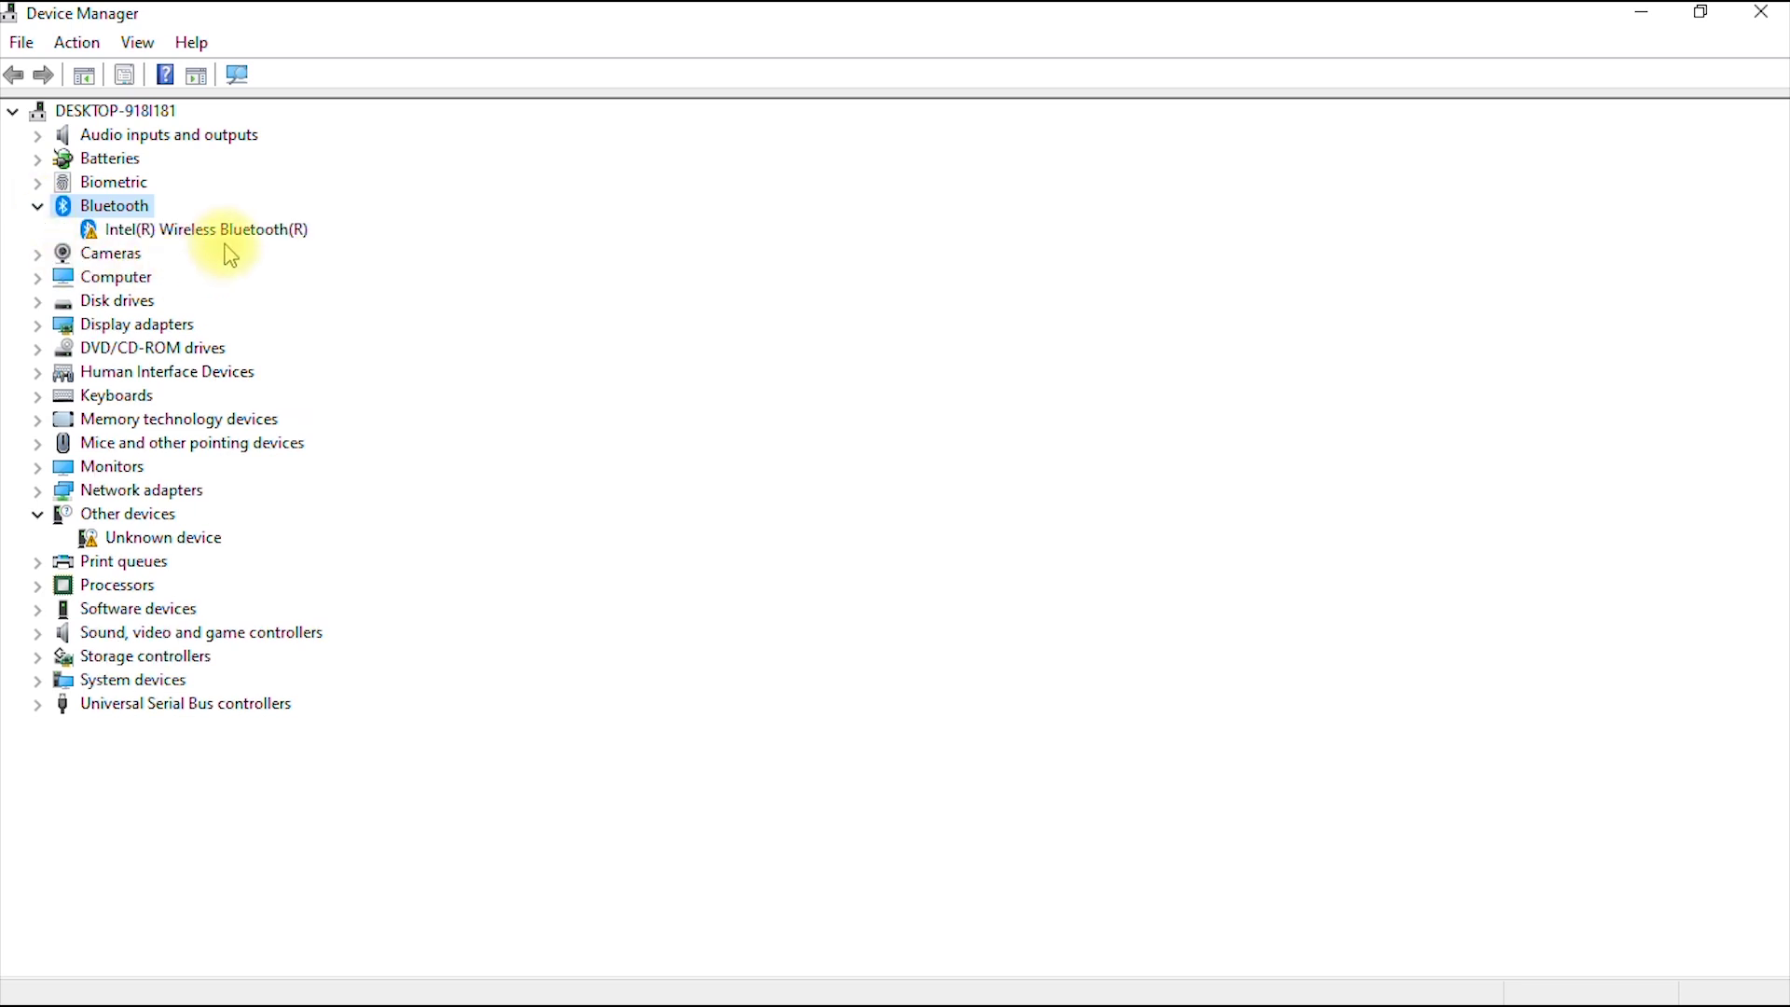
pyautogui.click(182, 230)
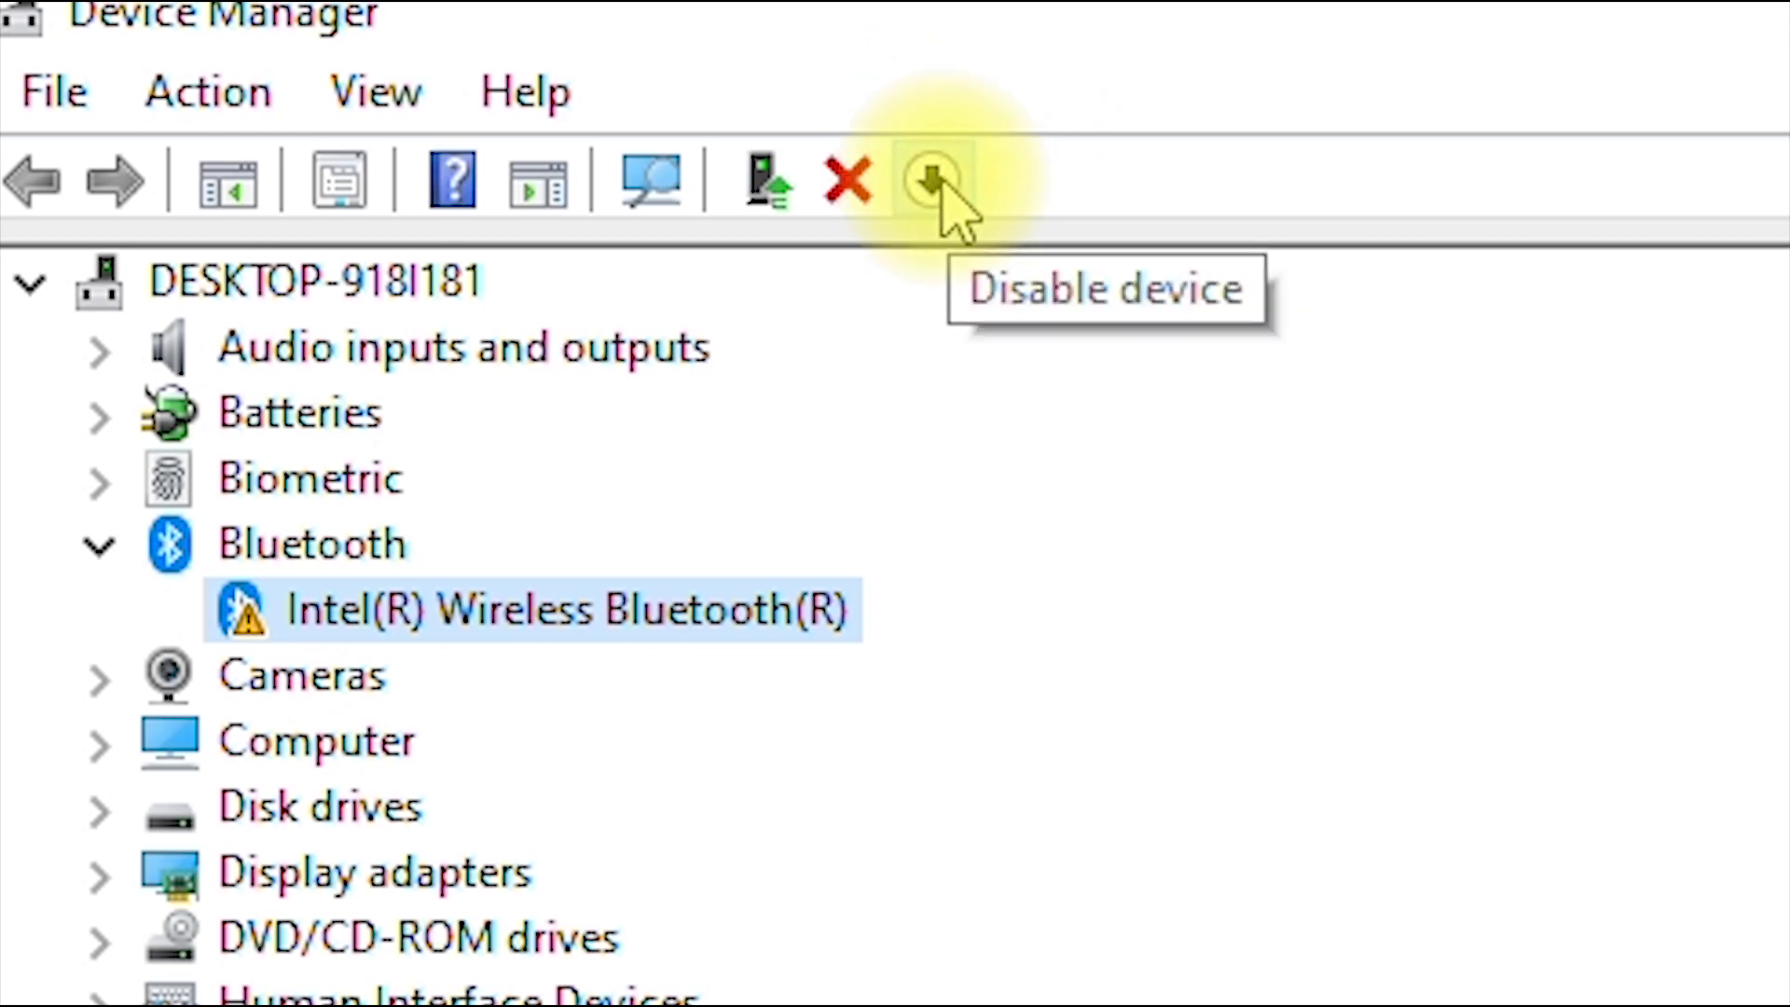
# Step: Disable Intel(R) Wireless Bluetooth(R), confirming with Yes after one cancelled attempt
pyautogui.click(932, 180)
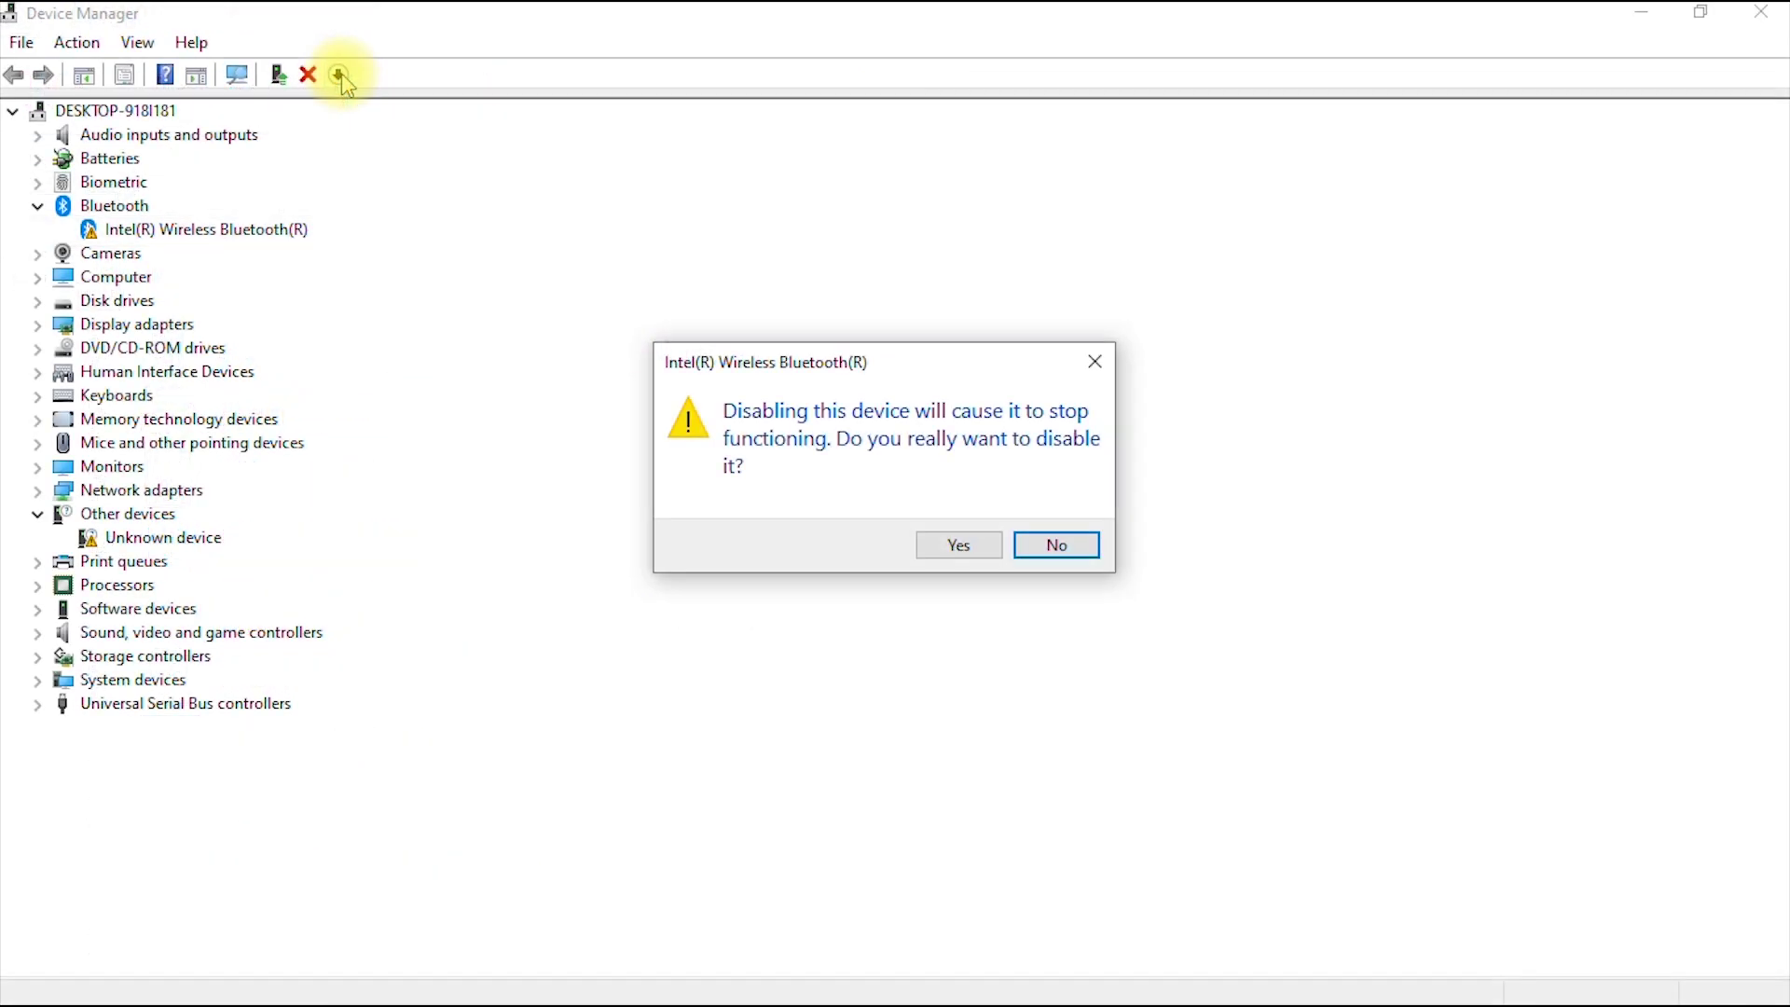
pyautogui.click(1095, 362)
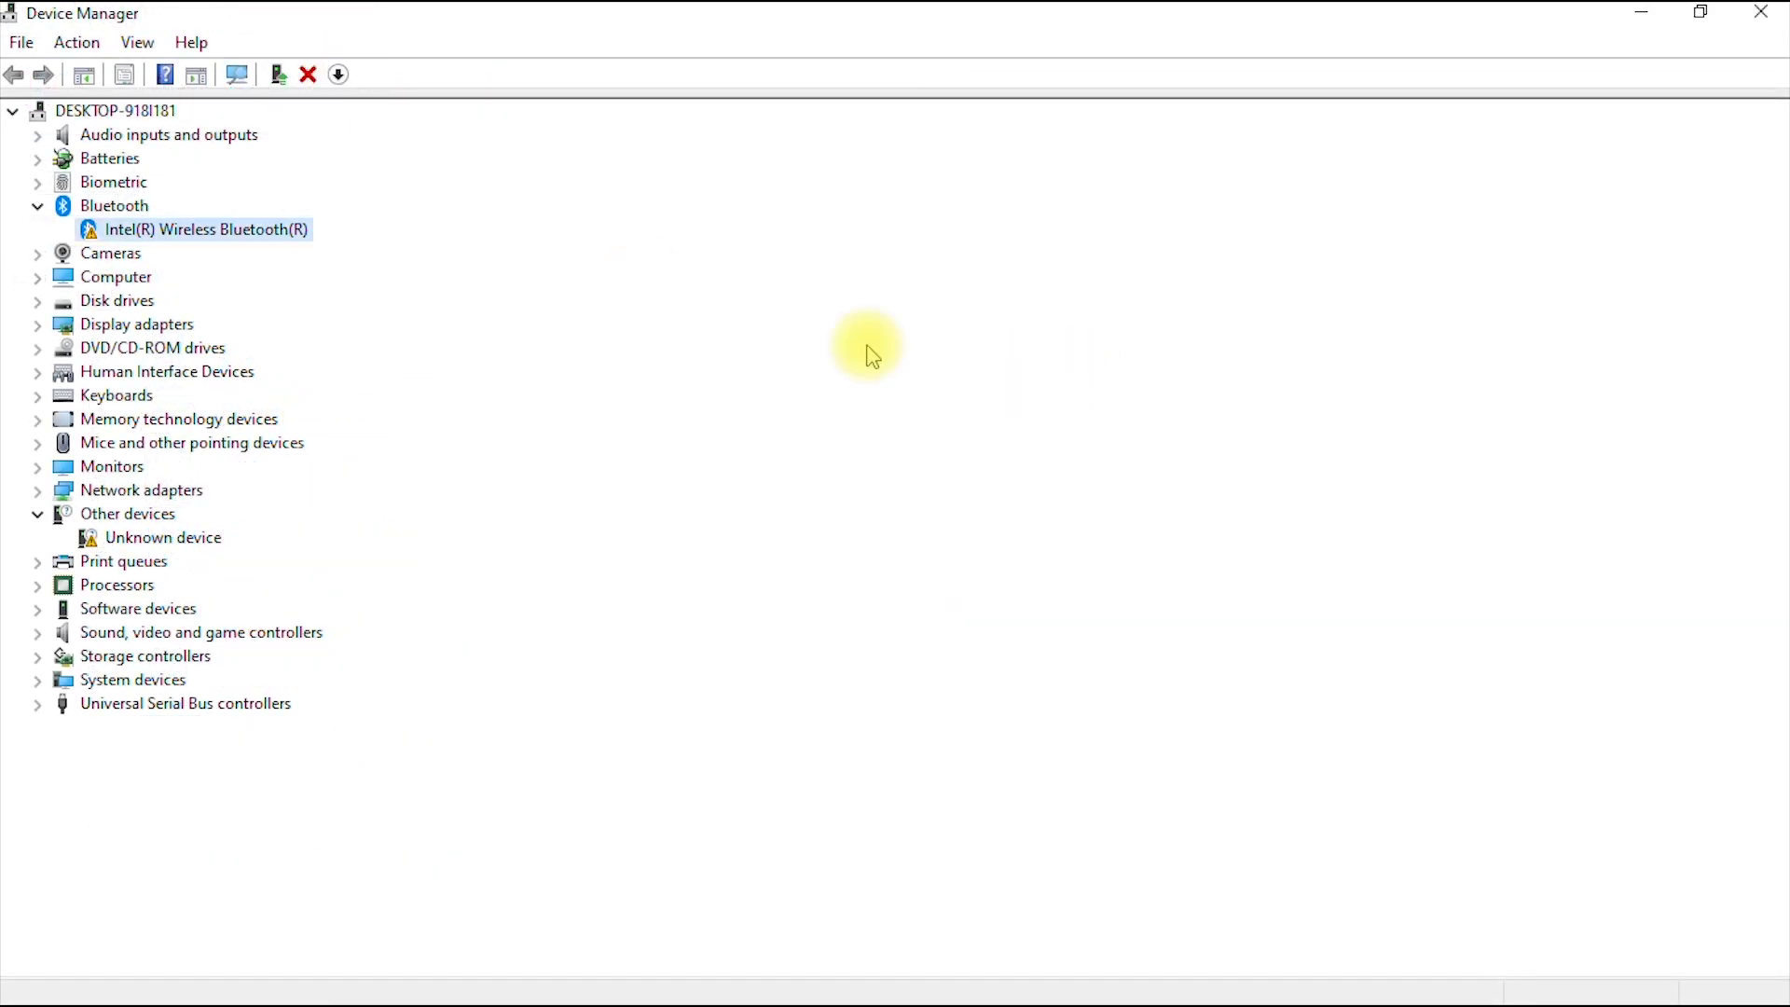
pyautogui.click(342, 76)
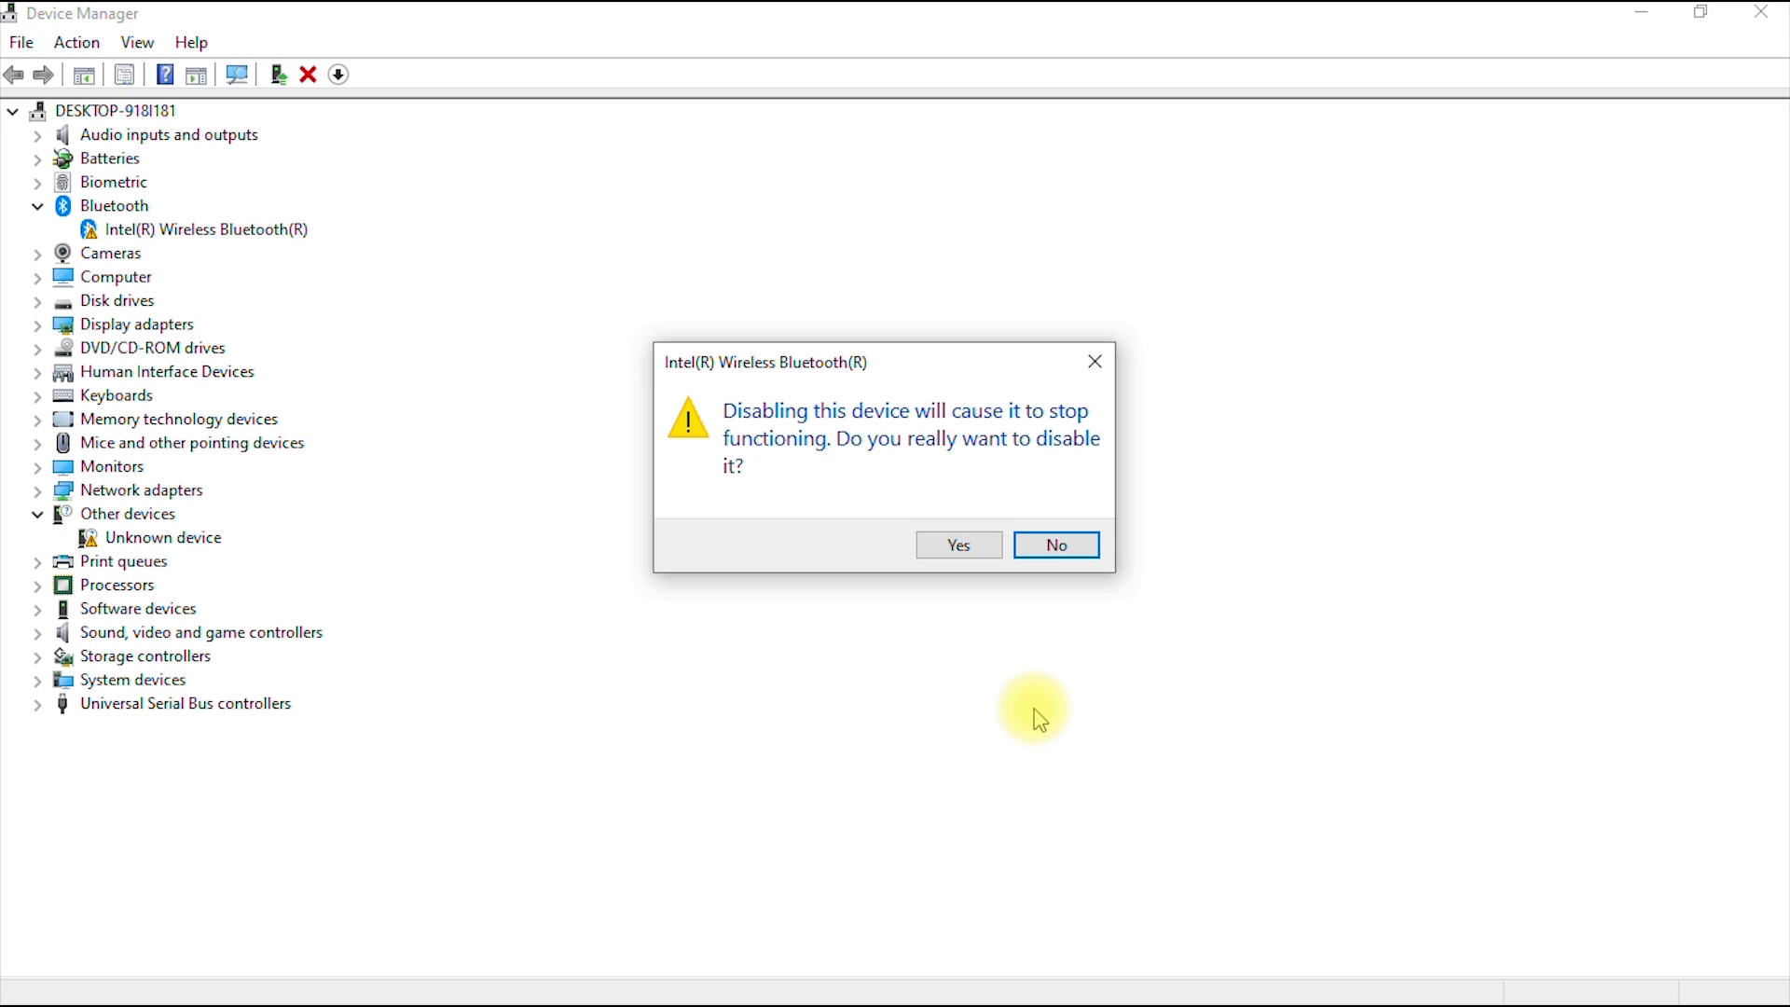
pyautogui.click(967, 549)
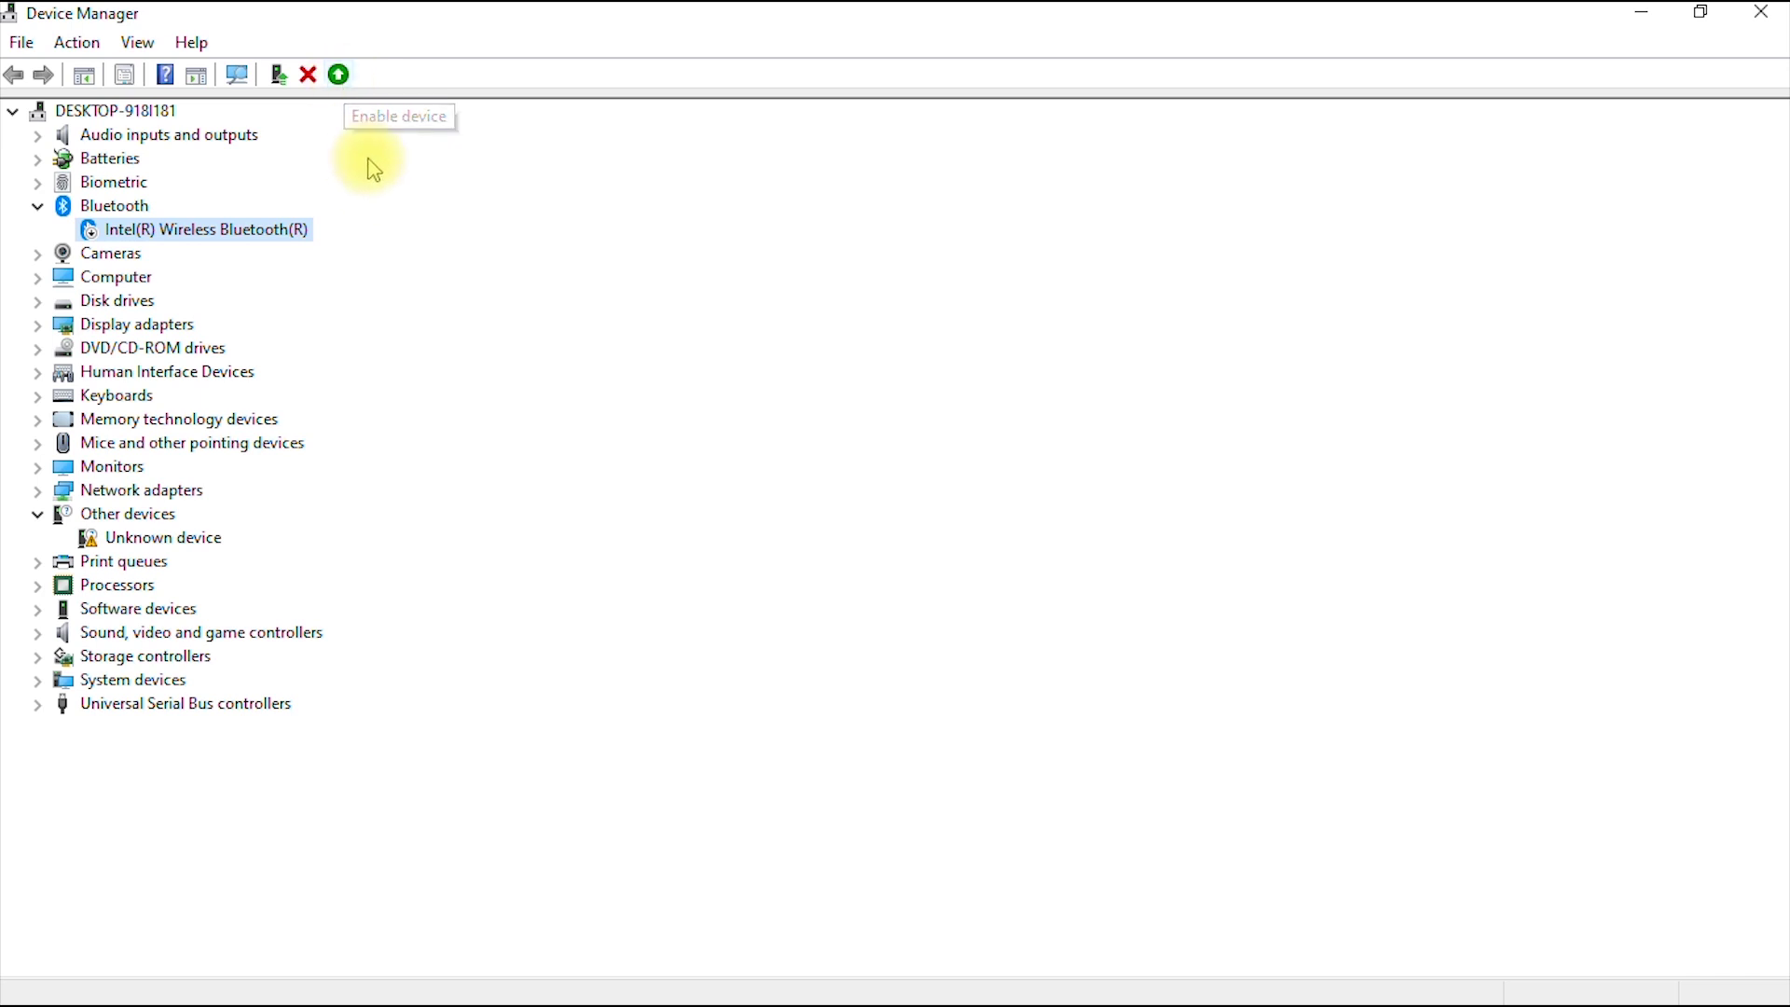
# Step: Enable Intel(R) Wireless Bluetooth(R) again from the toolbar's Enable device command
pyautogui.click(340, 75)
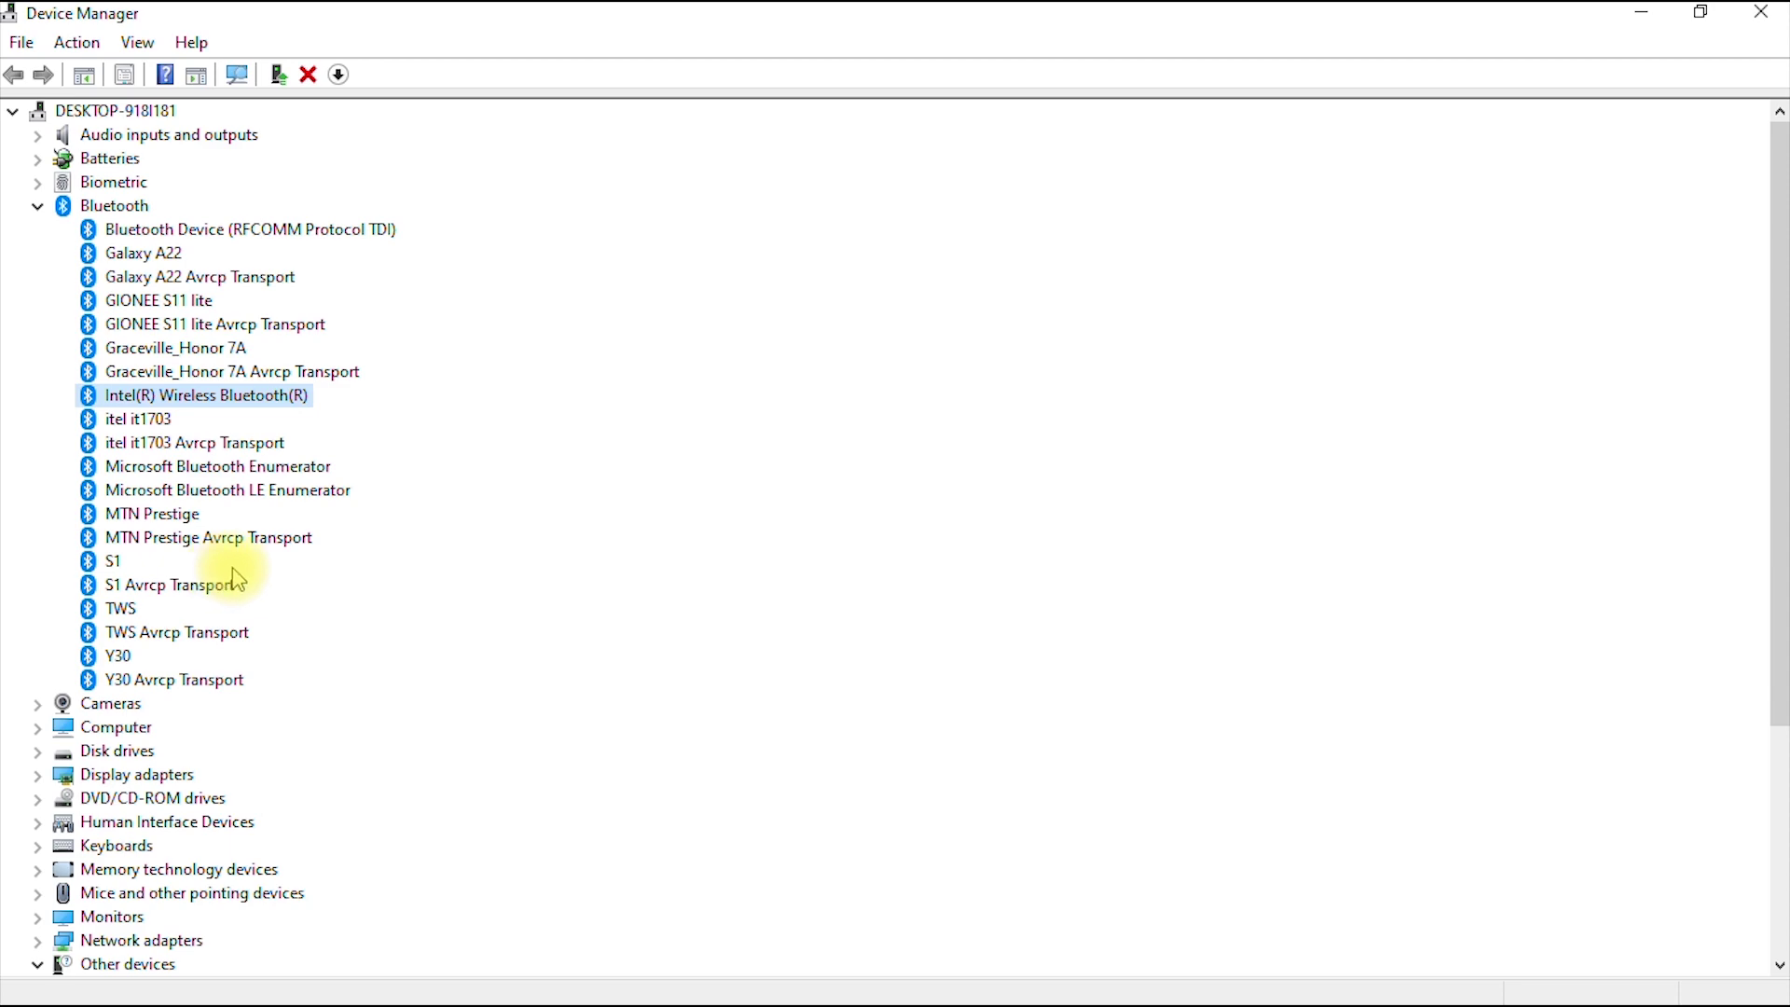
# Step: Check Action Center and the hidden tray icons, then reopen Action Center showing Bluetooth Not connected
pyautogui.press('super')
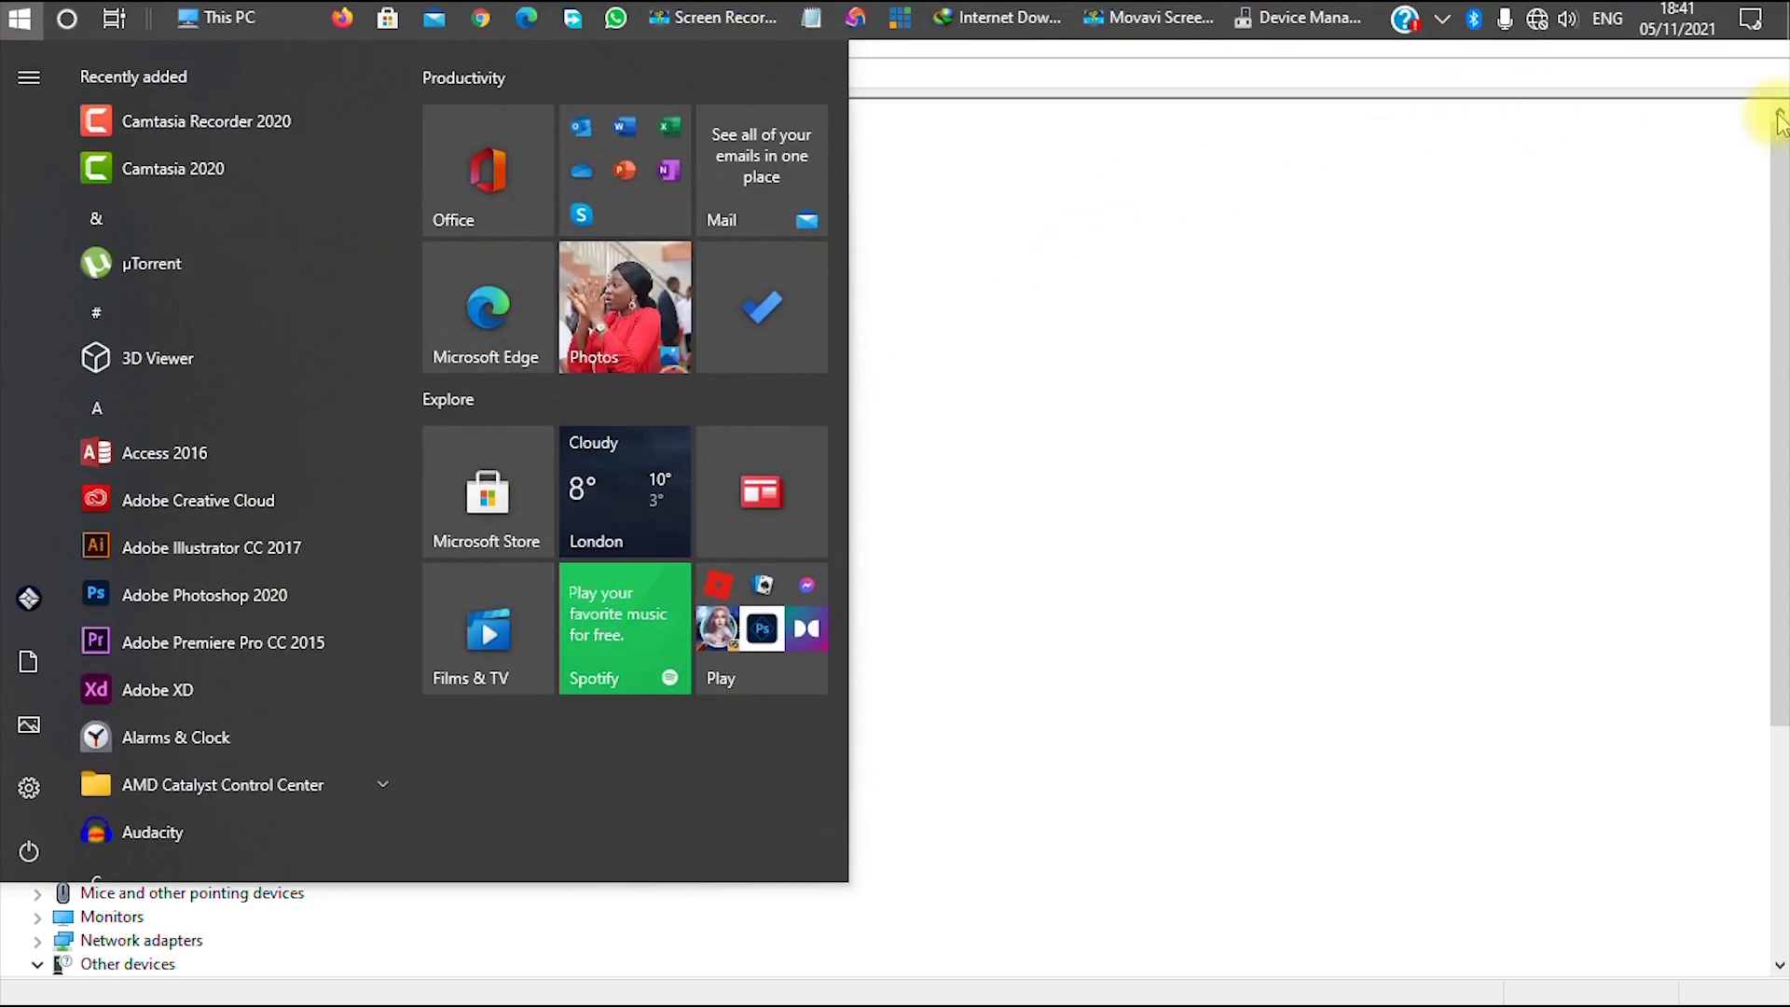
pyautogui.click(1750, 18)
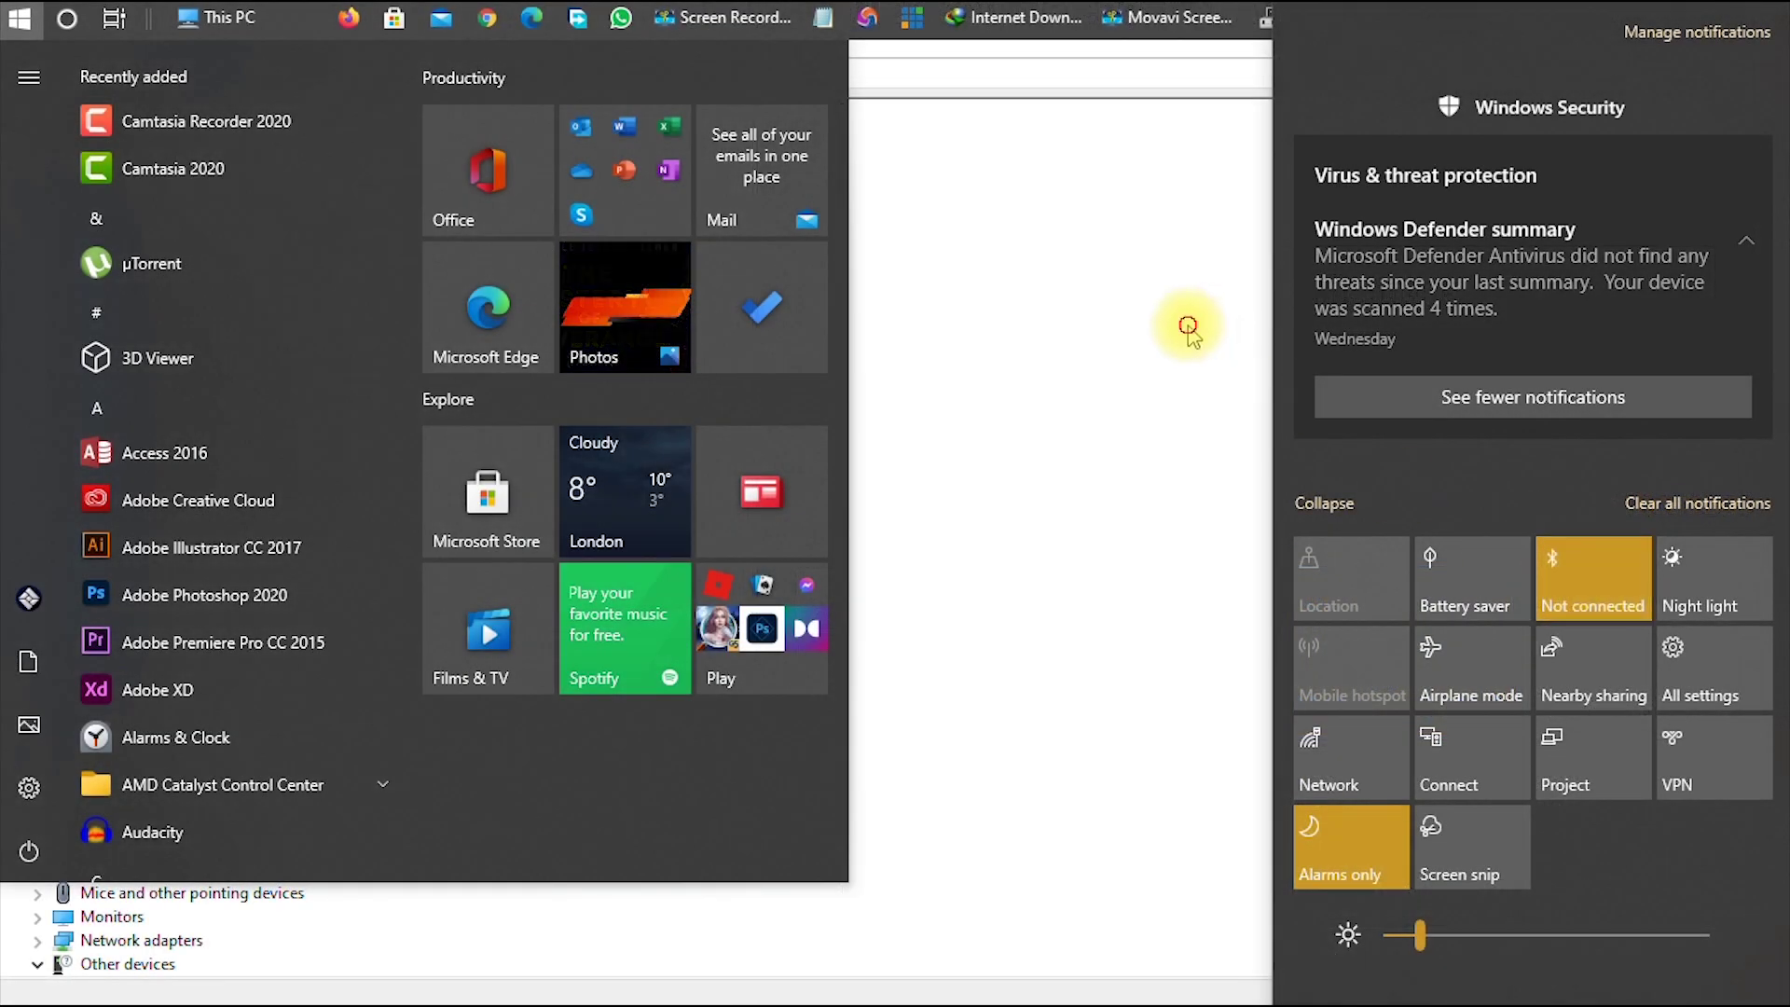
pyautogui.click(1196, 345)
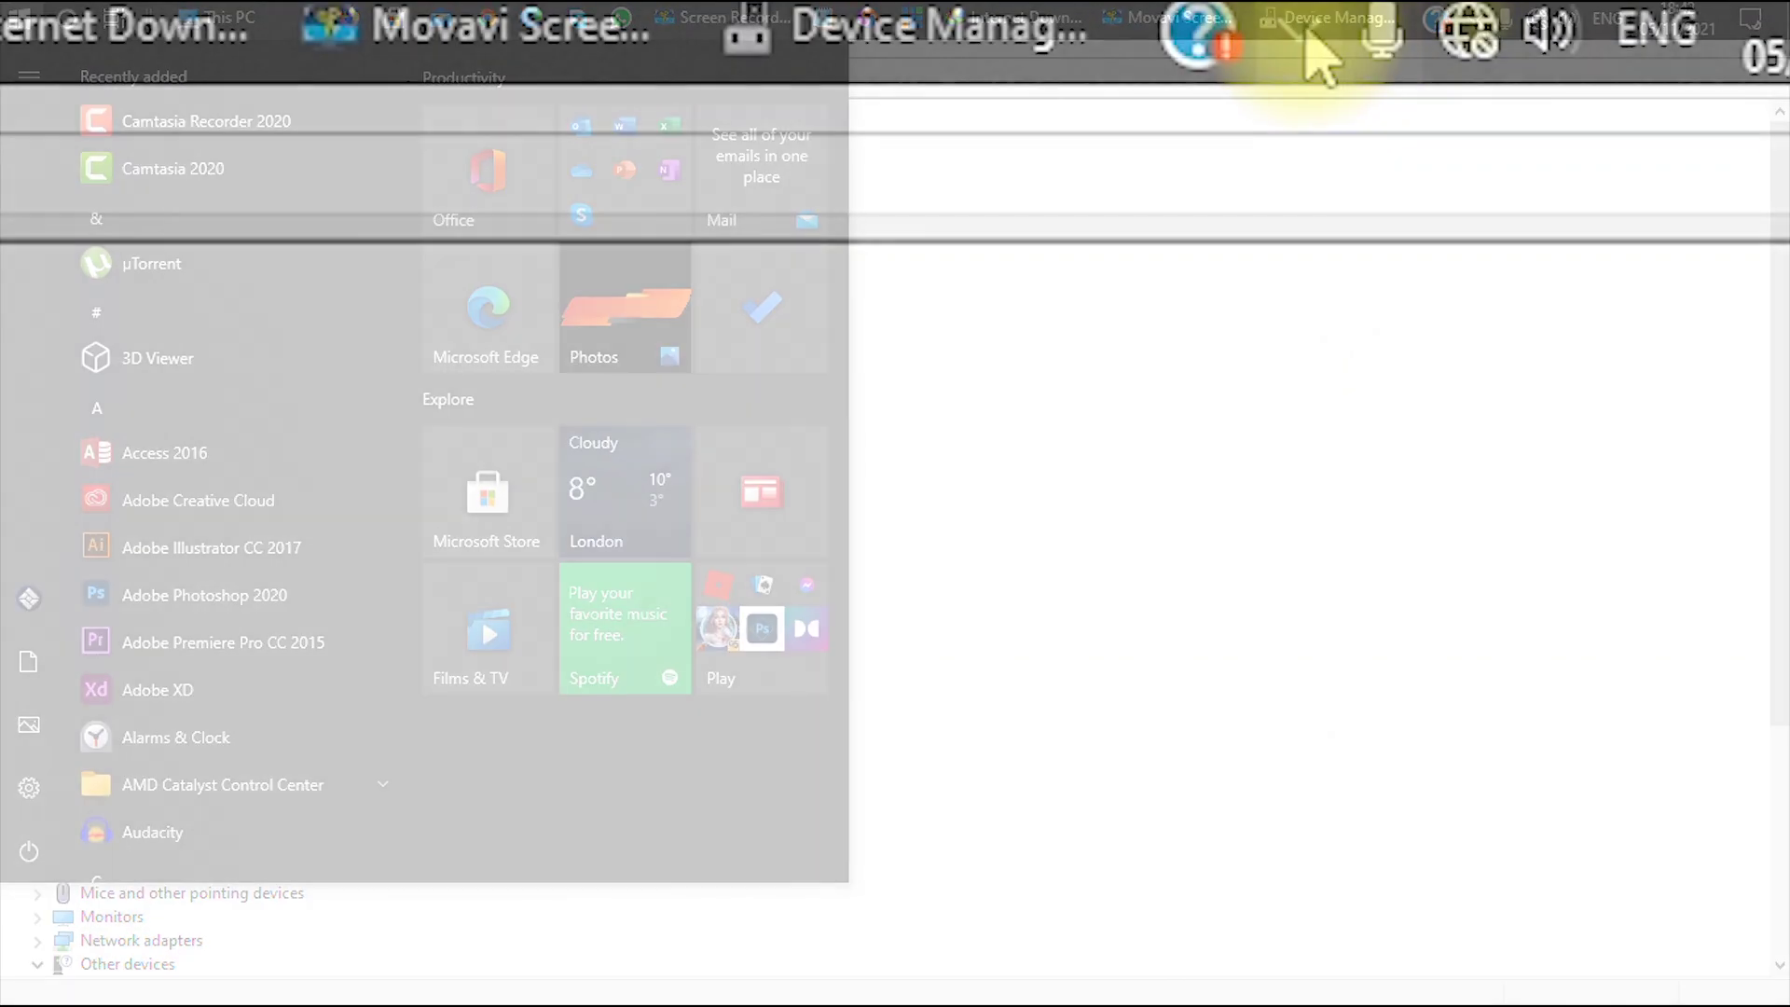
pyautogui.click(1299, 31)
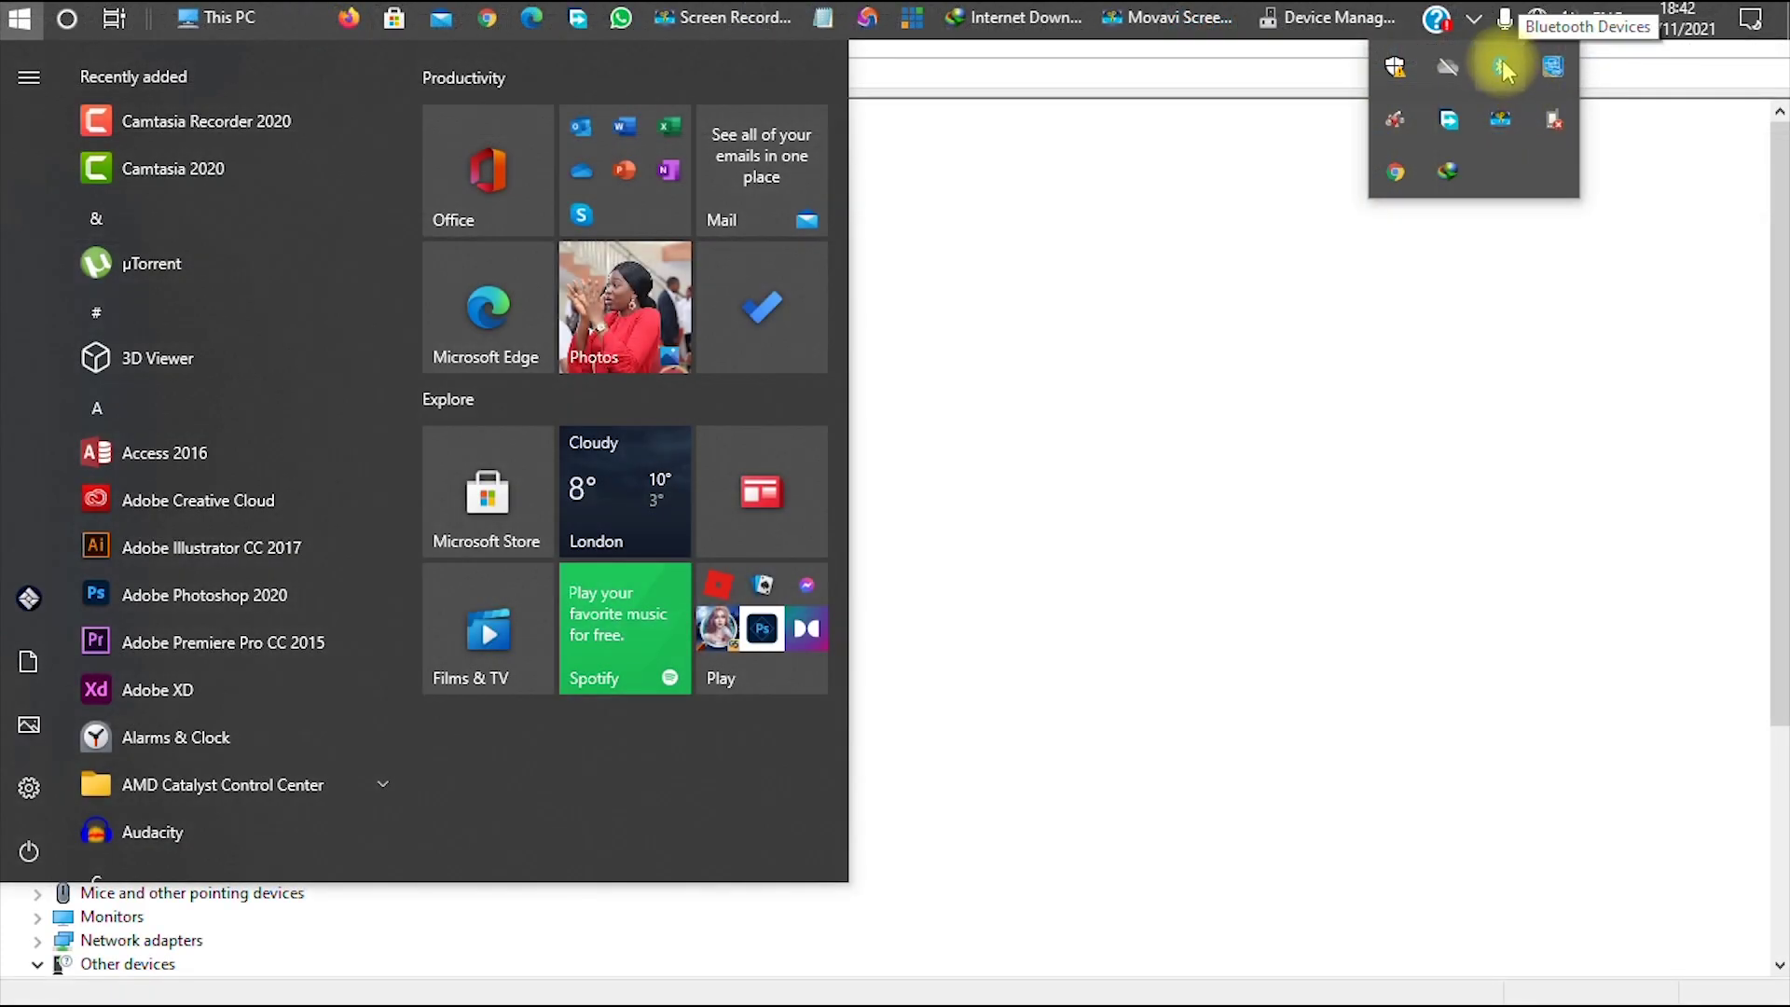
pyautogui.click(1331, 242)
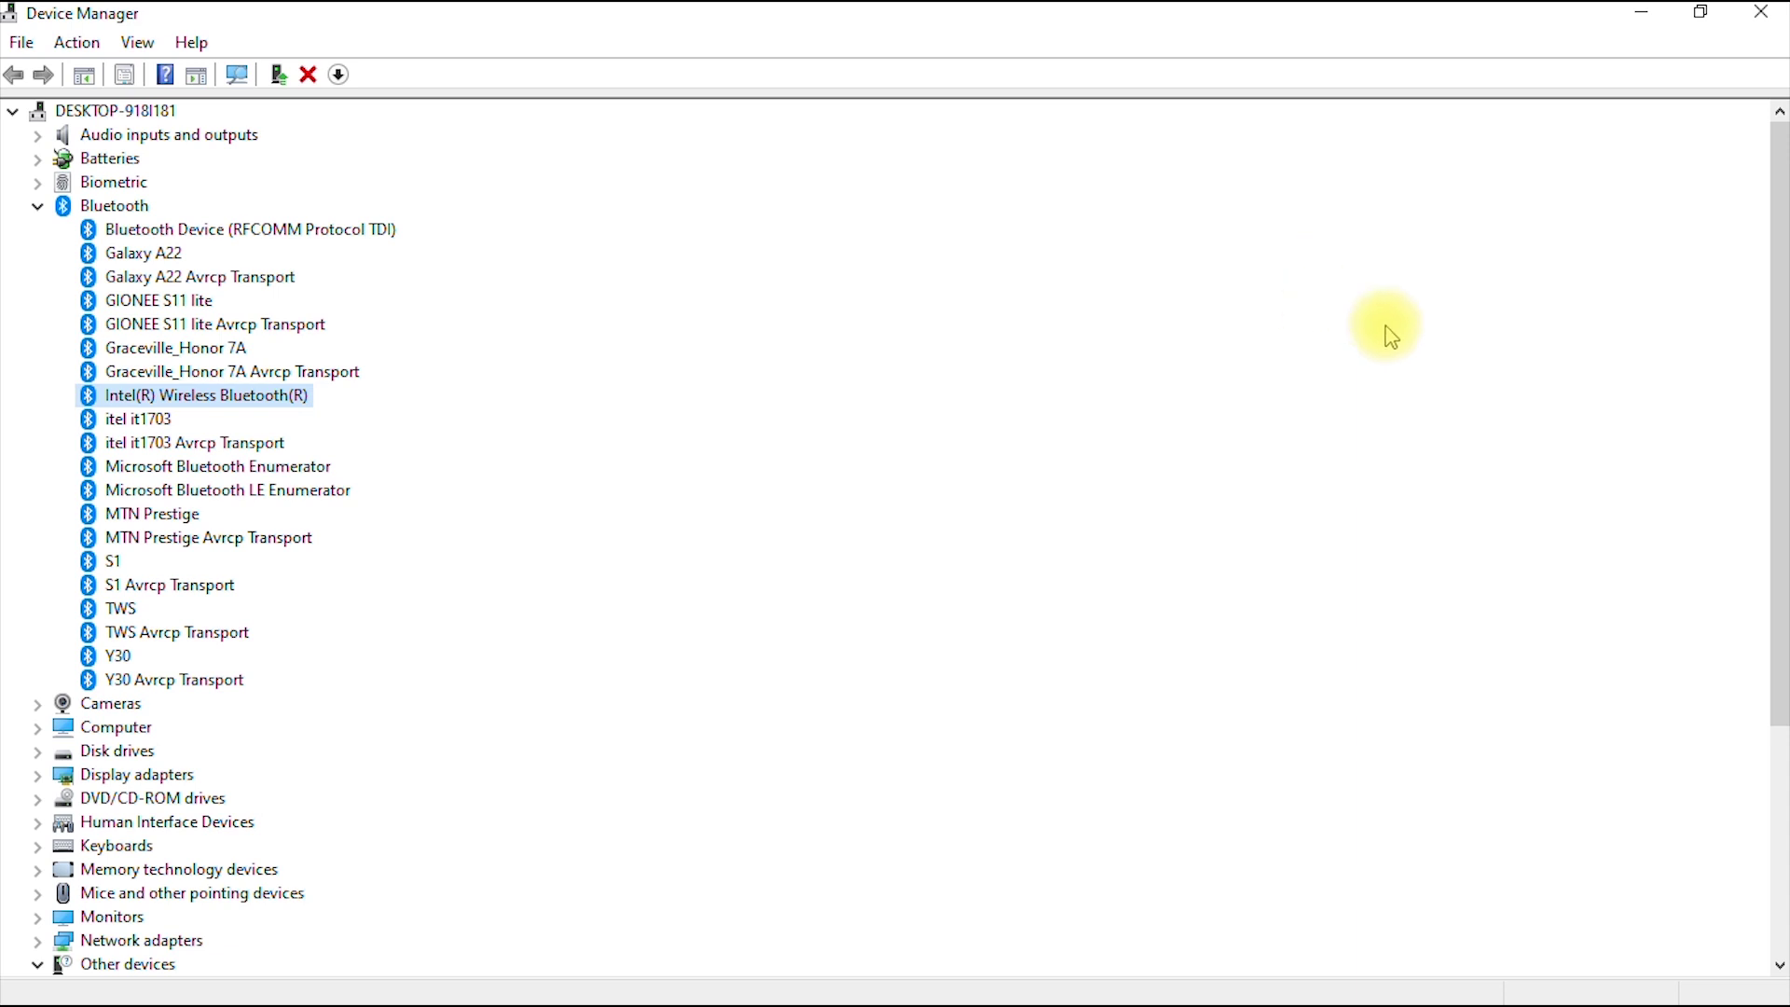
pyautogui.press('super')
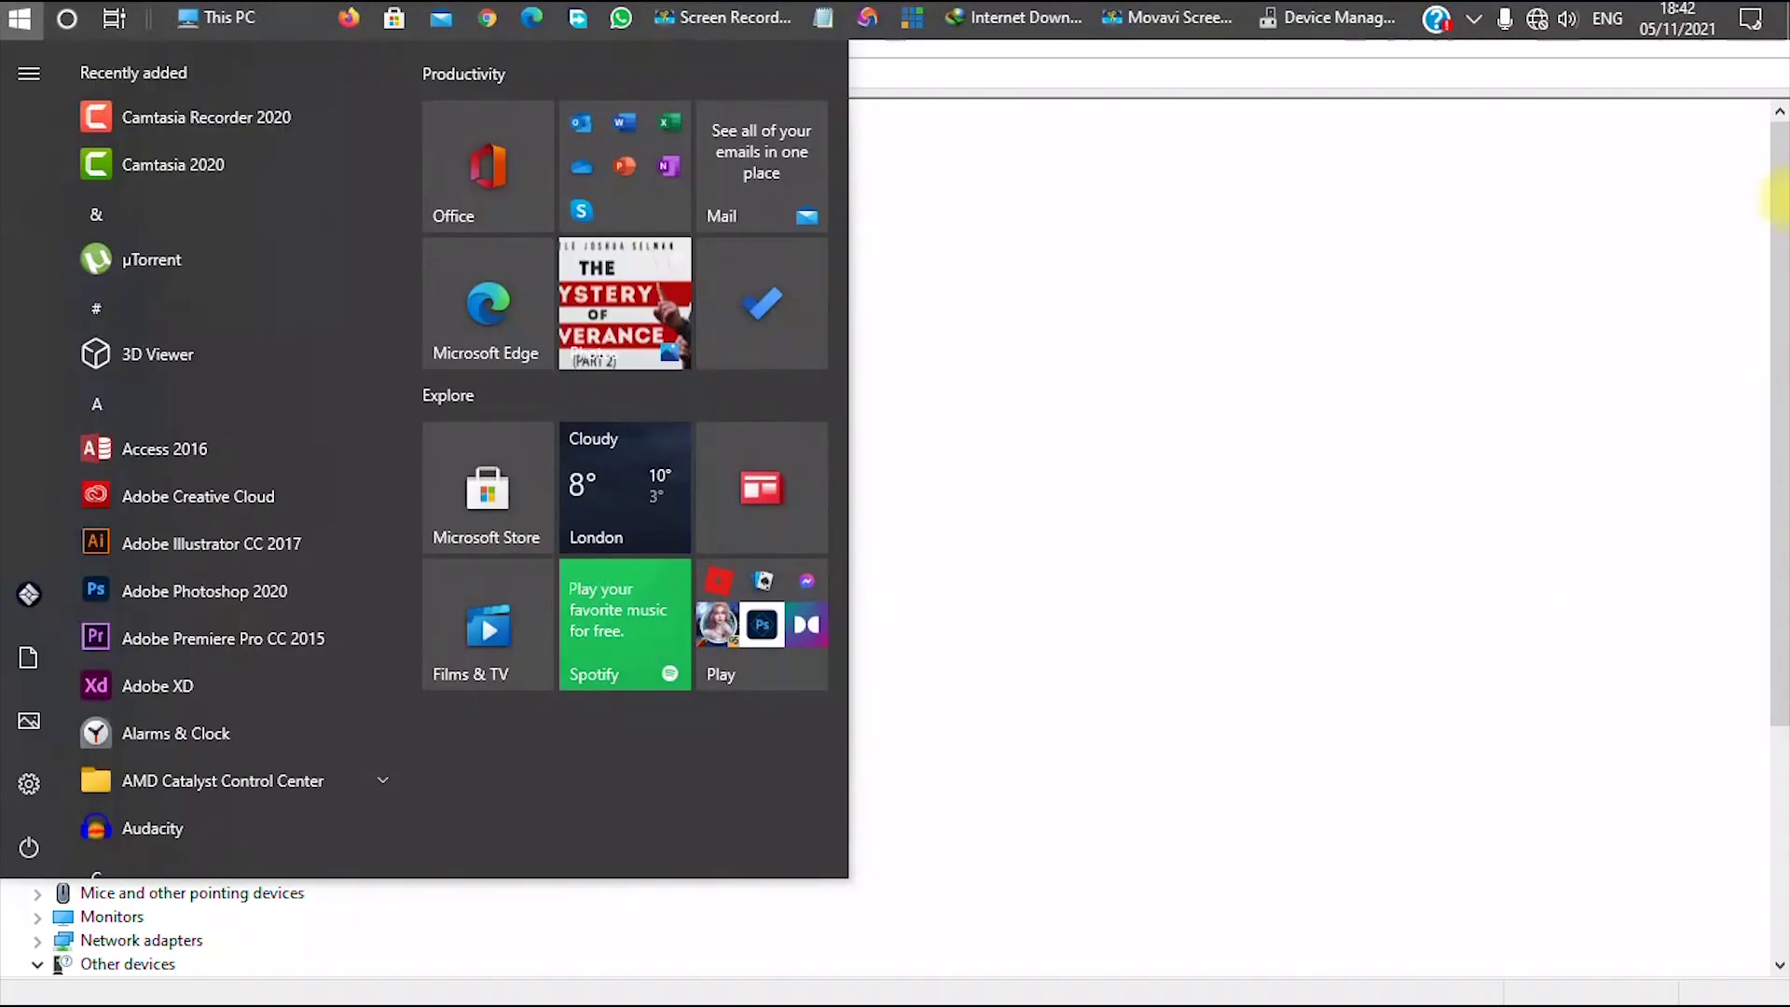
pyautogui.click(1766, 21)
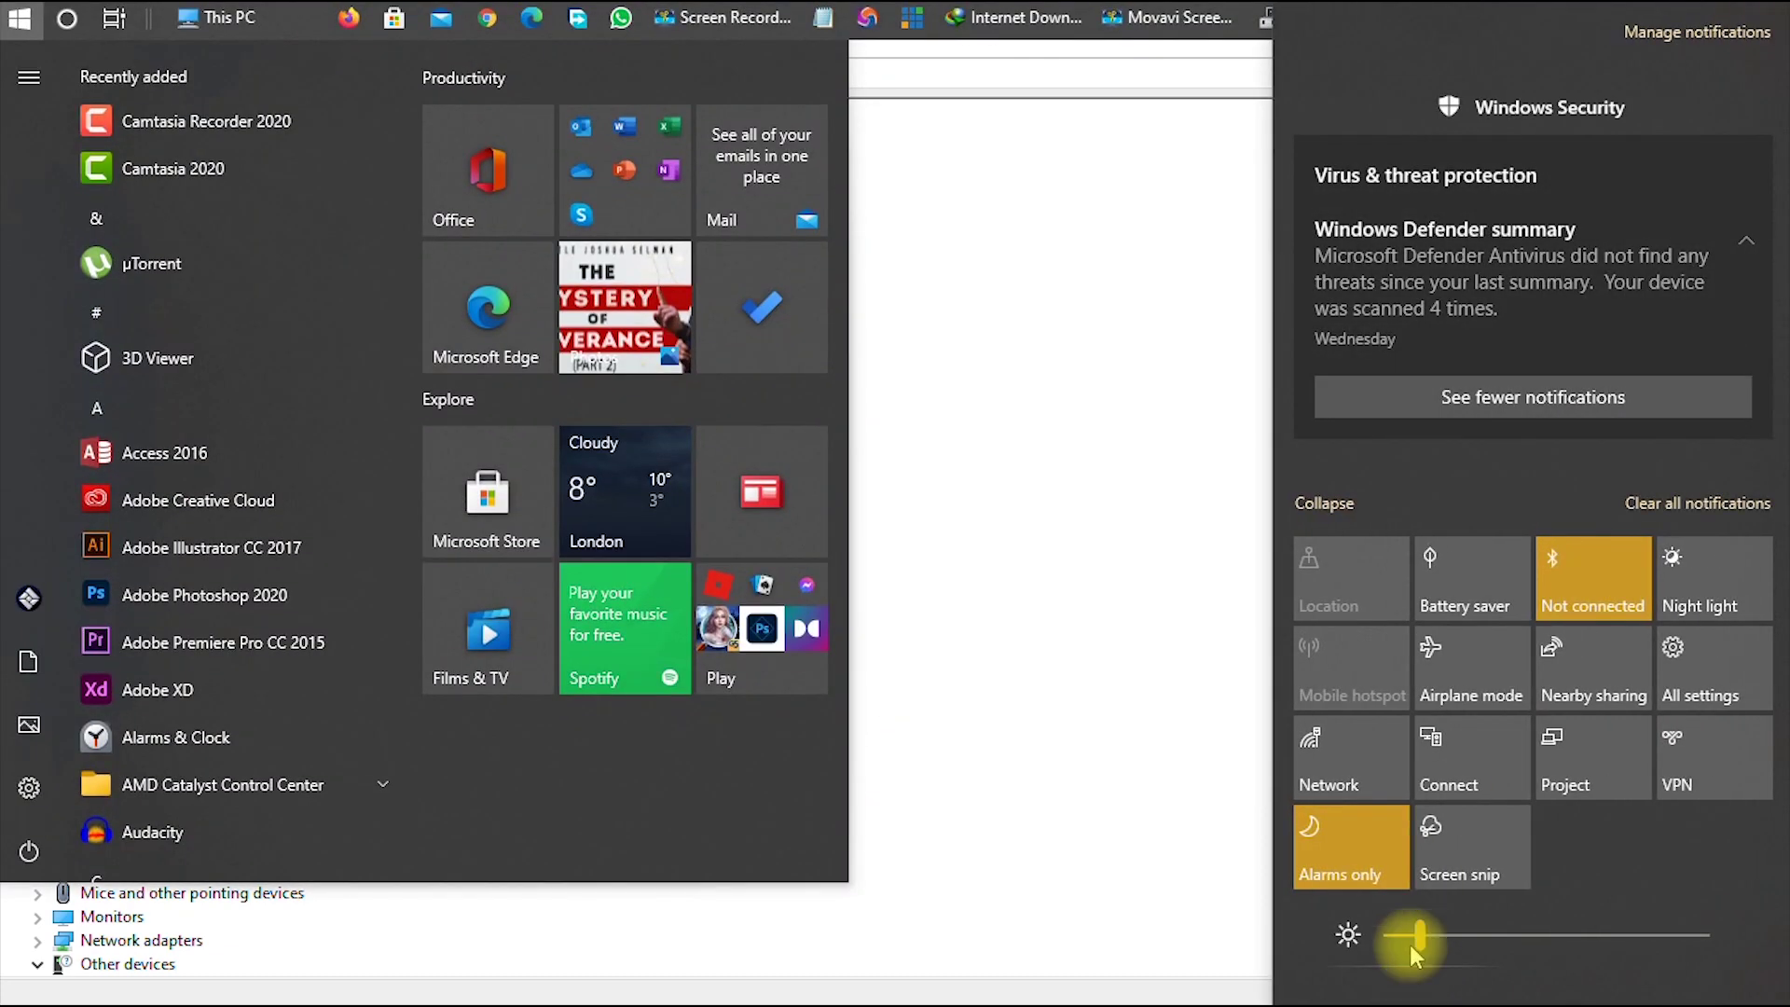
# Step: Go to Bluetooth settings from the Bluetooth quick action and connect the Y30 headset
pyautogui.rightClick(1579, 602)
pyautogui.click(1601, 642)
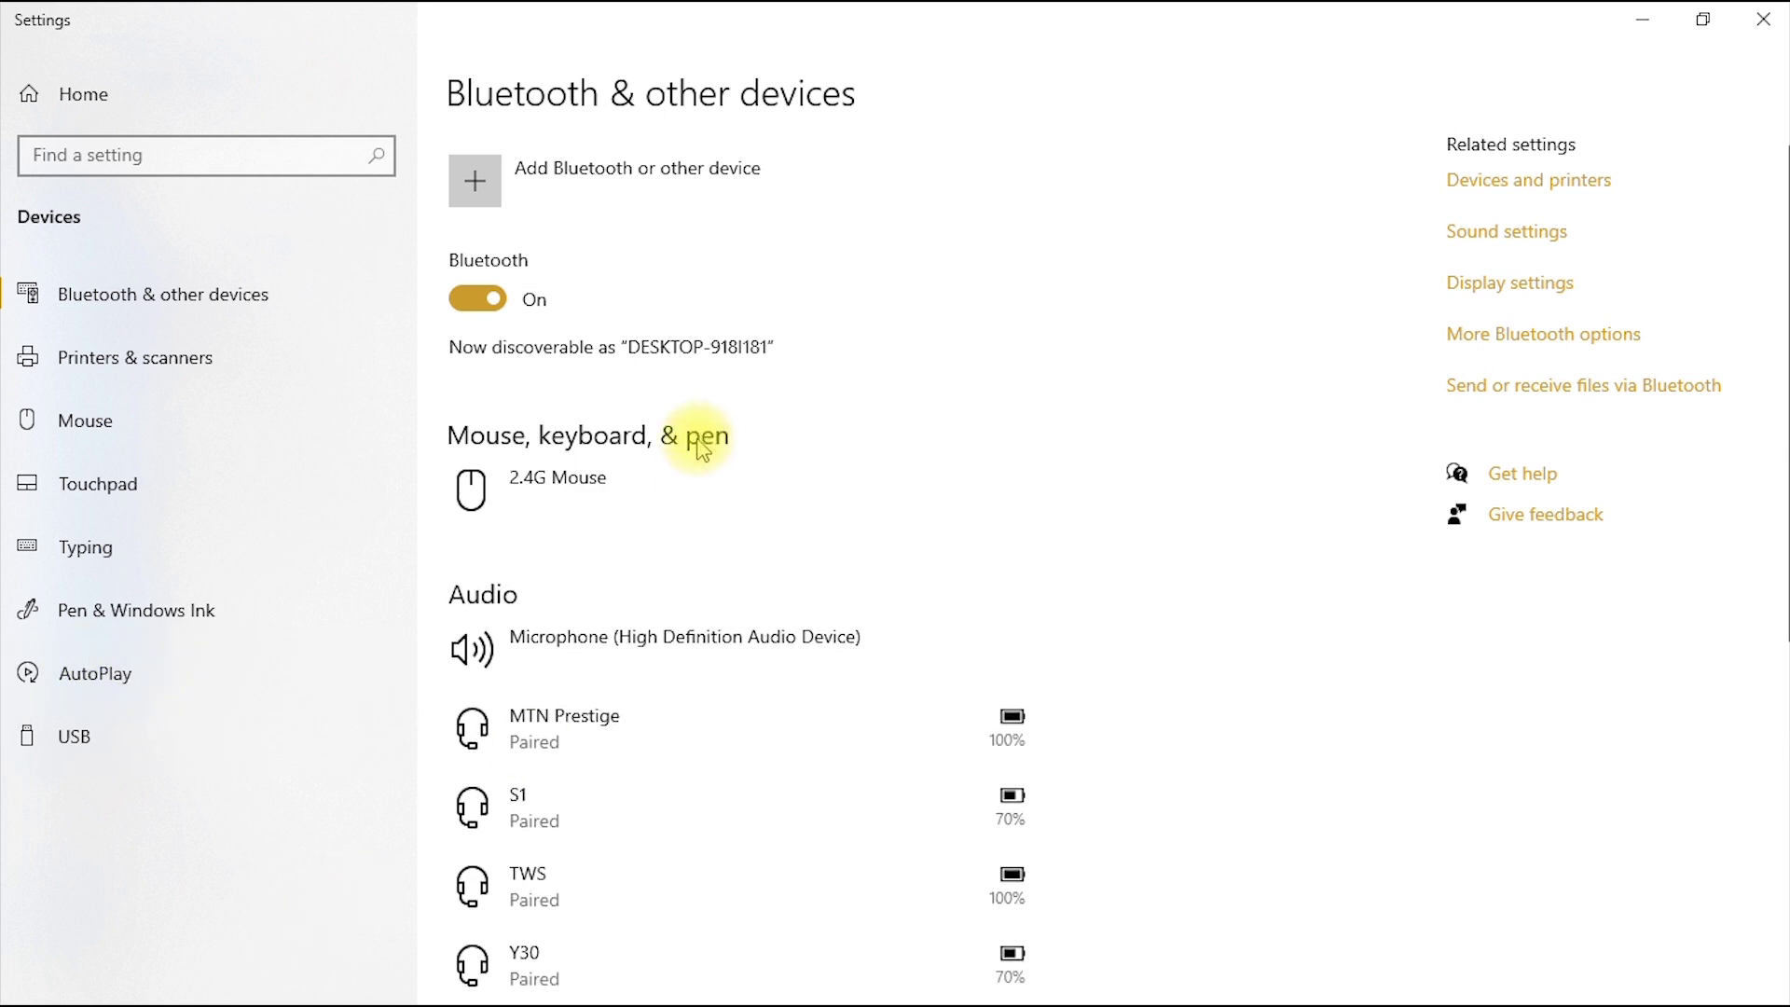
pyautogui.scroll(-5, 643, 569)
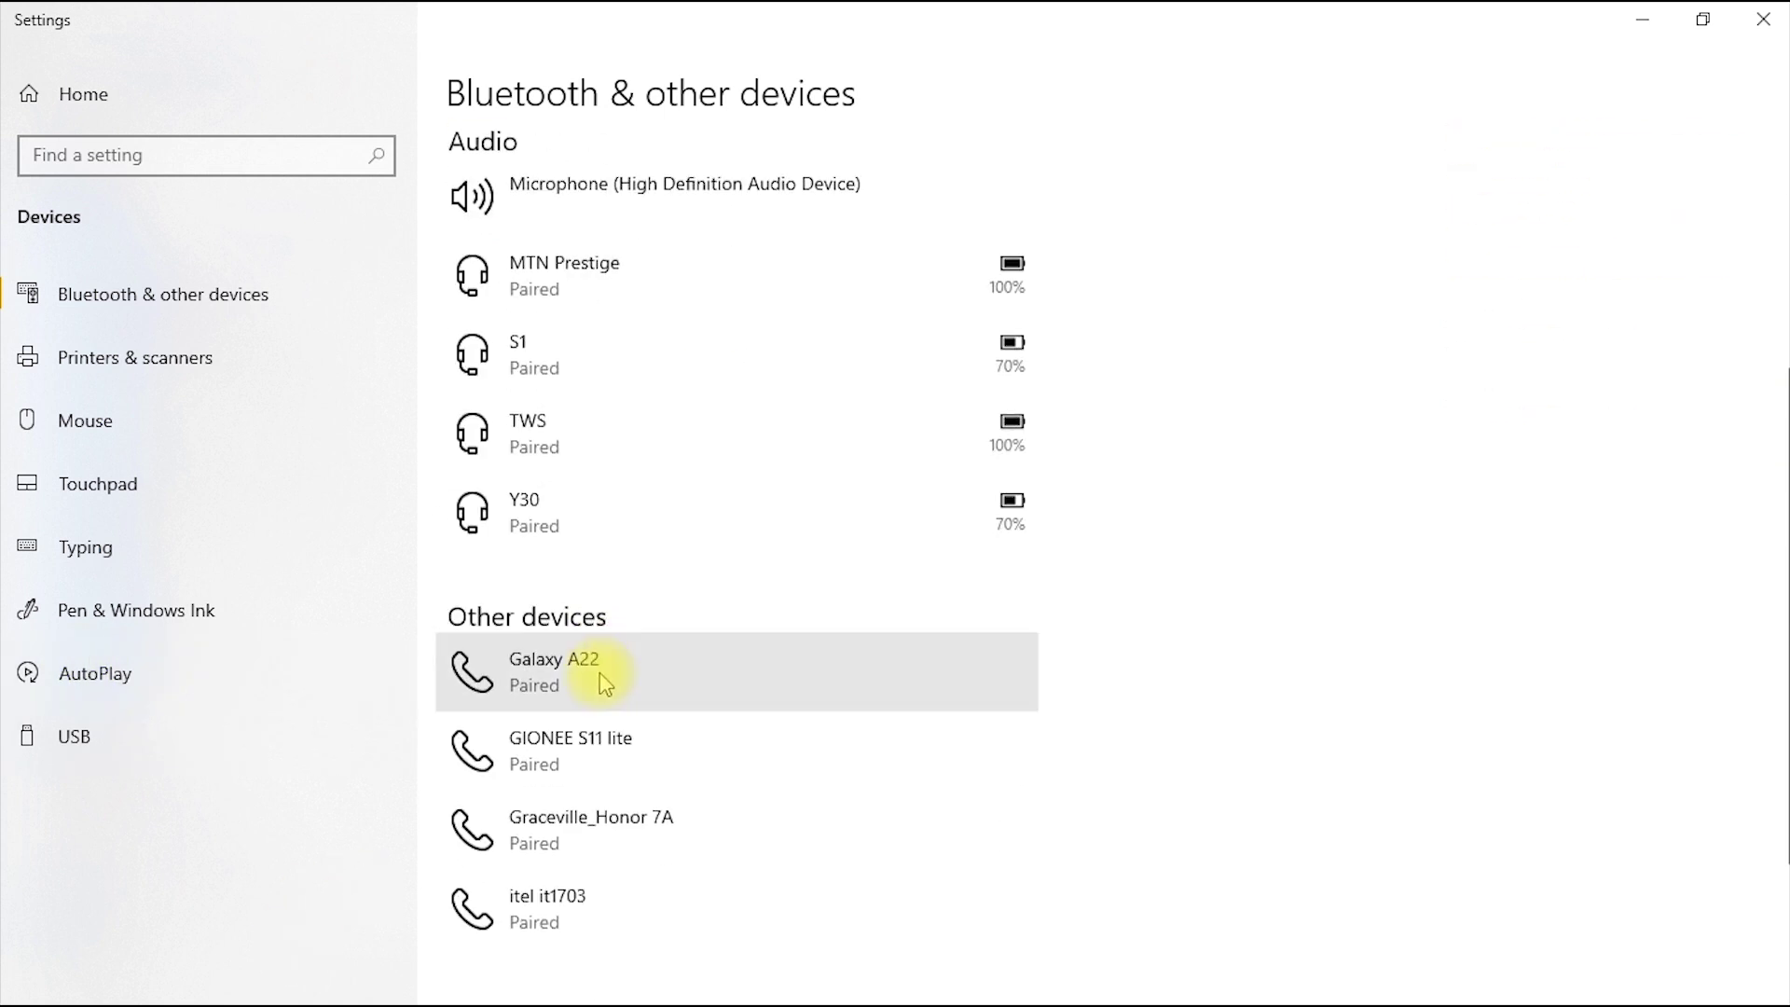
pyautogui.click(591, 516)
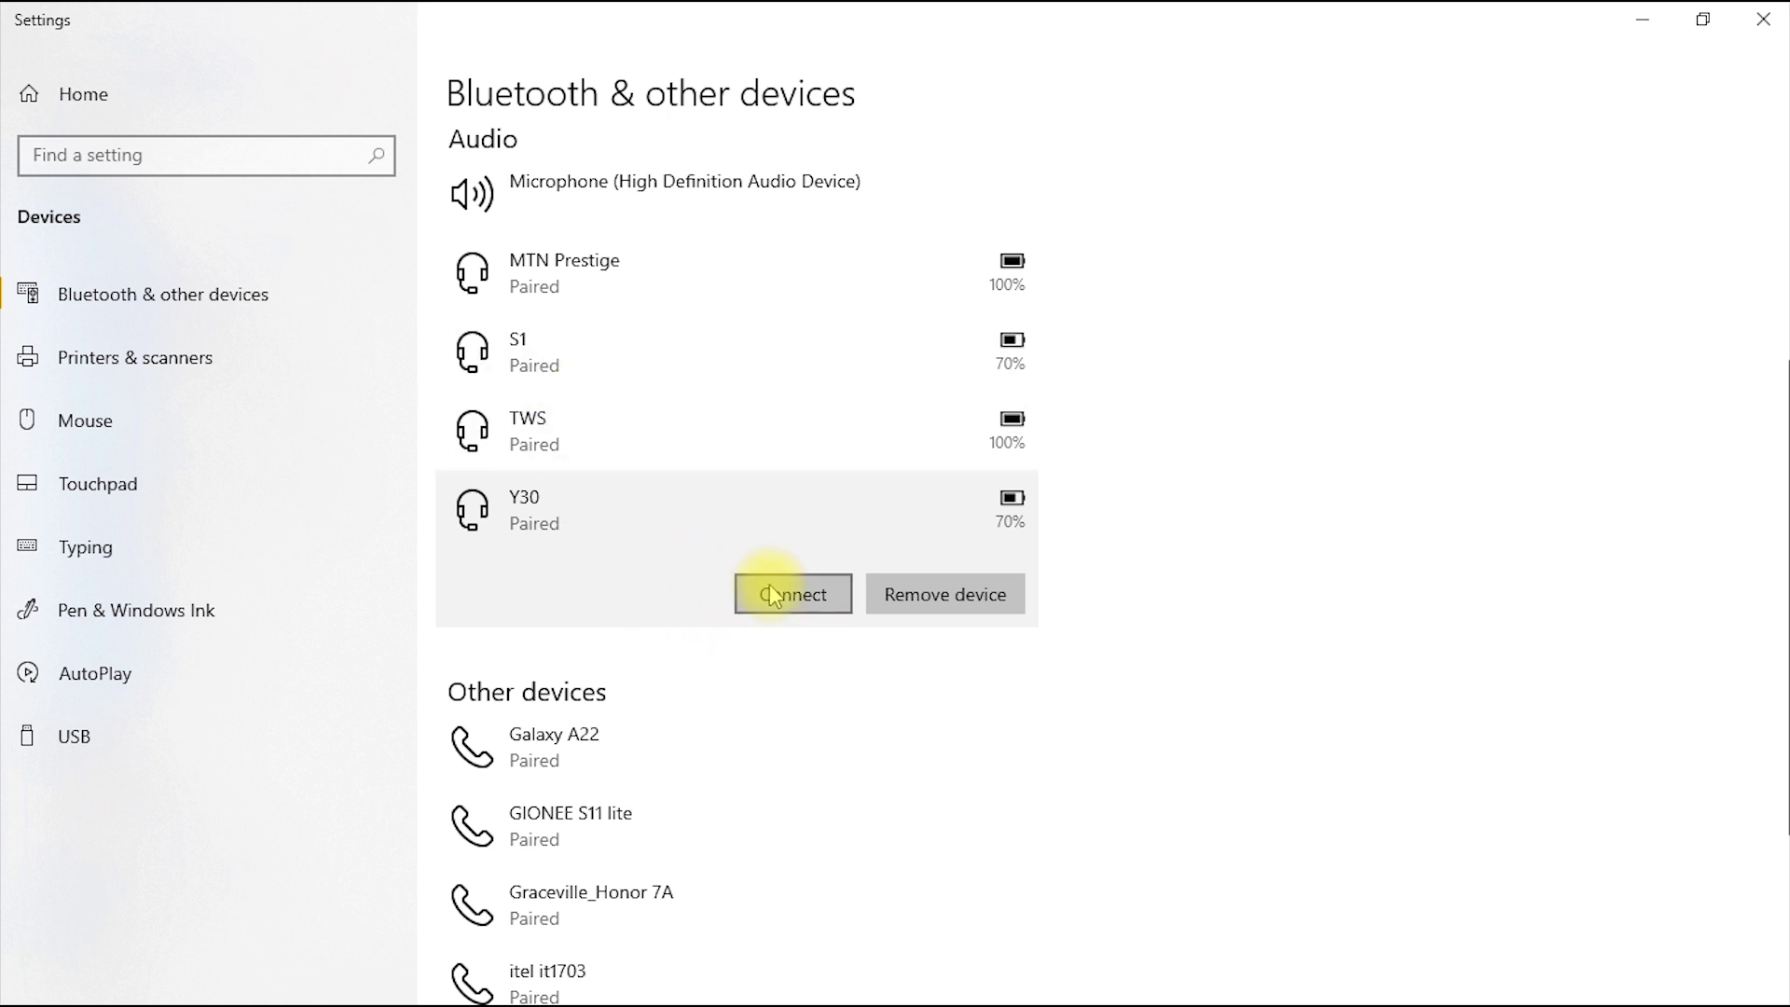
pyautogui.click(778, 597)
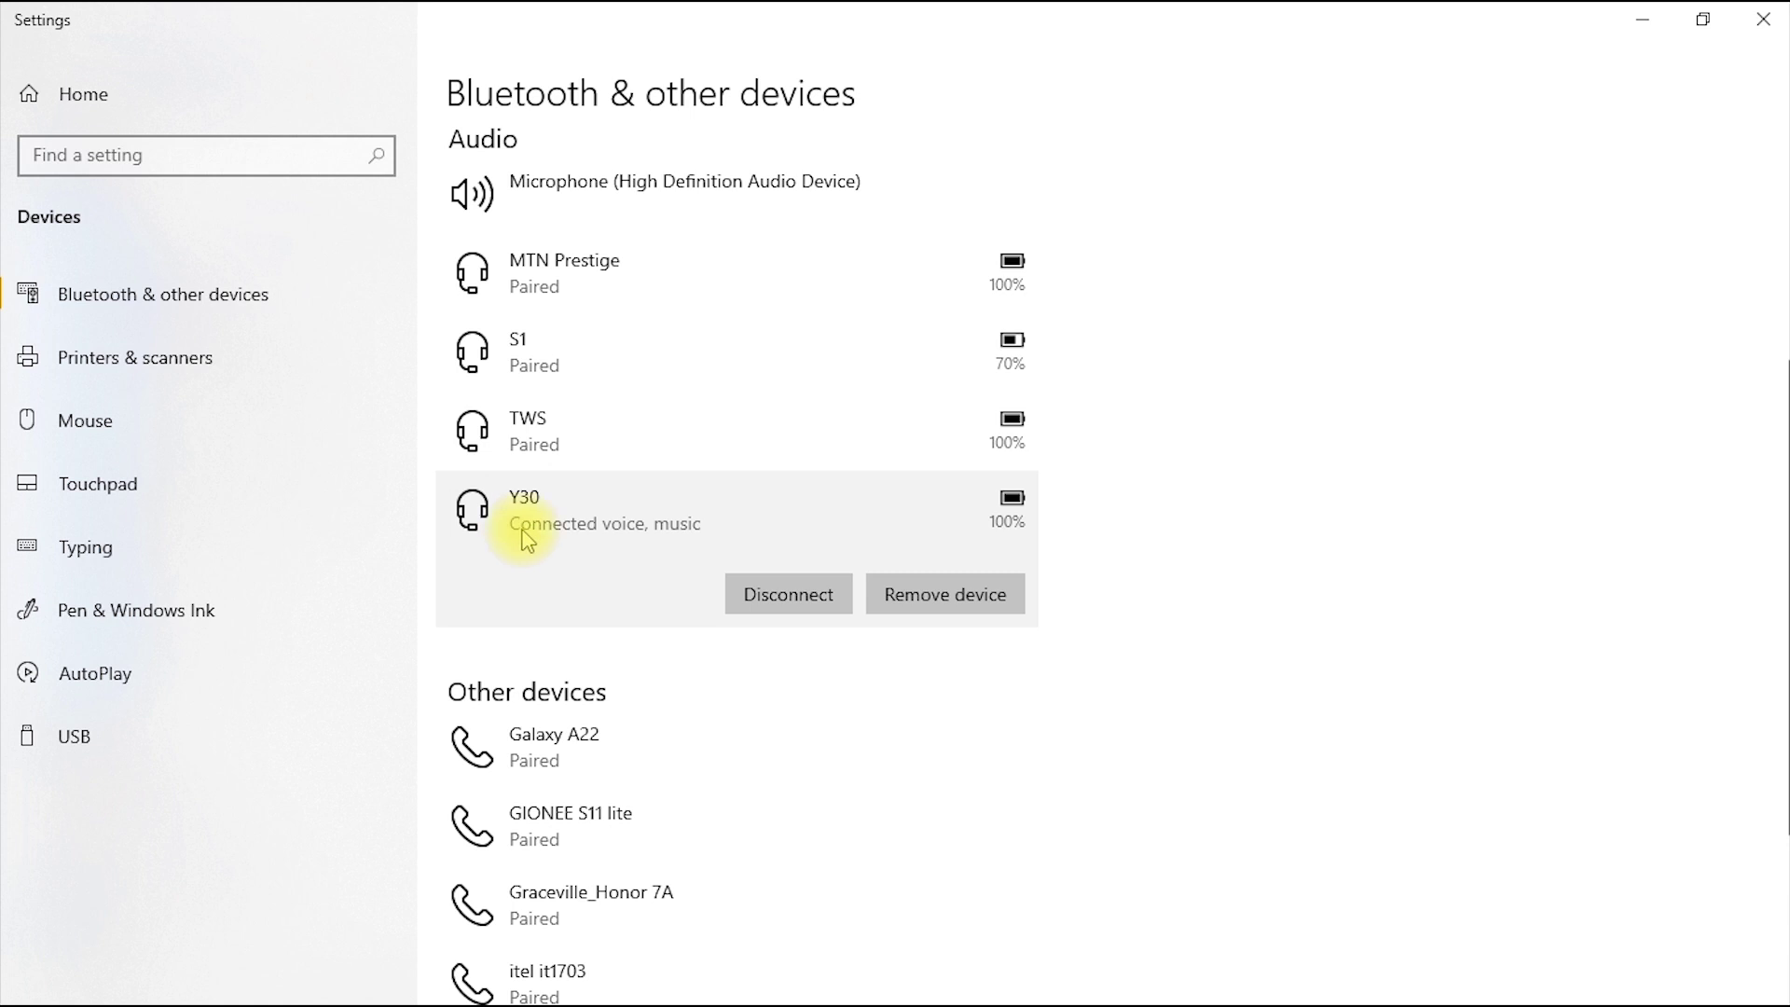
pyautogui.click(1762, 19)
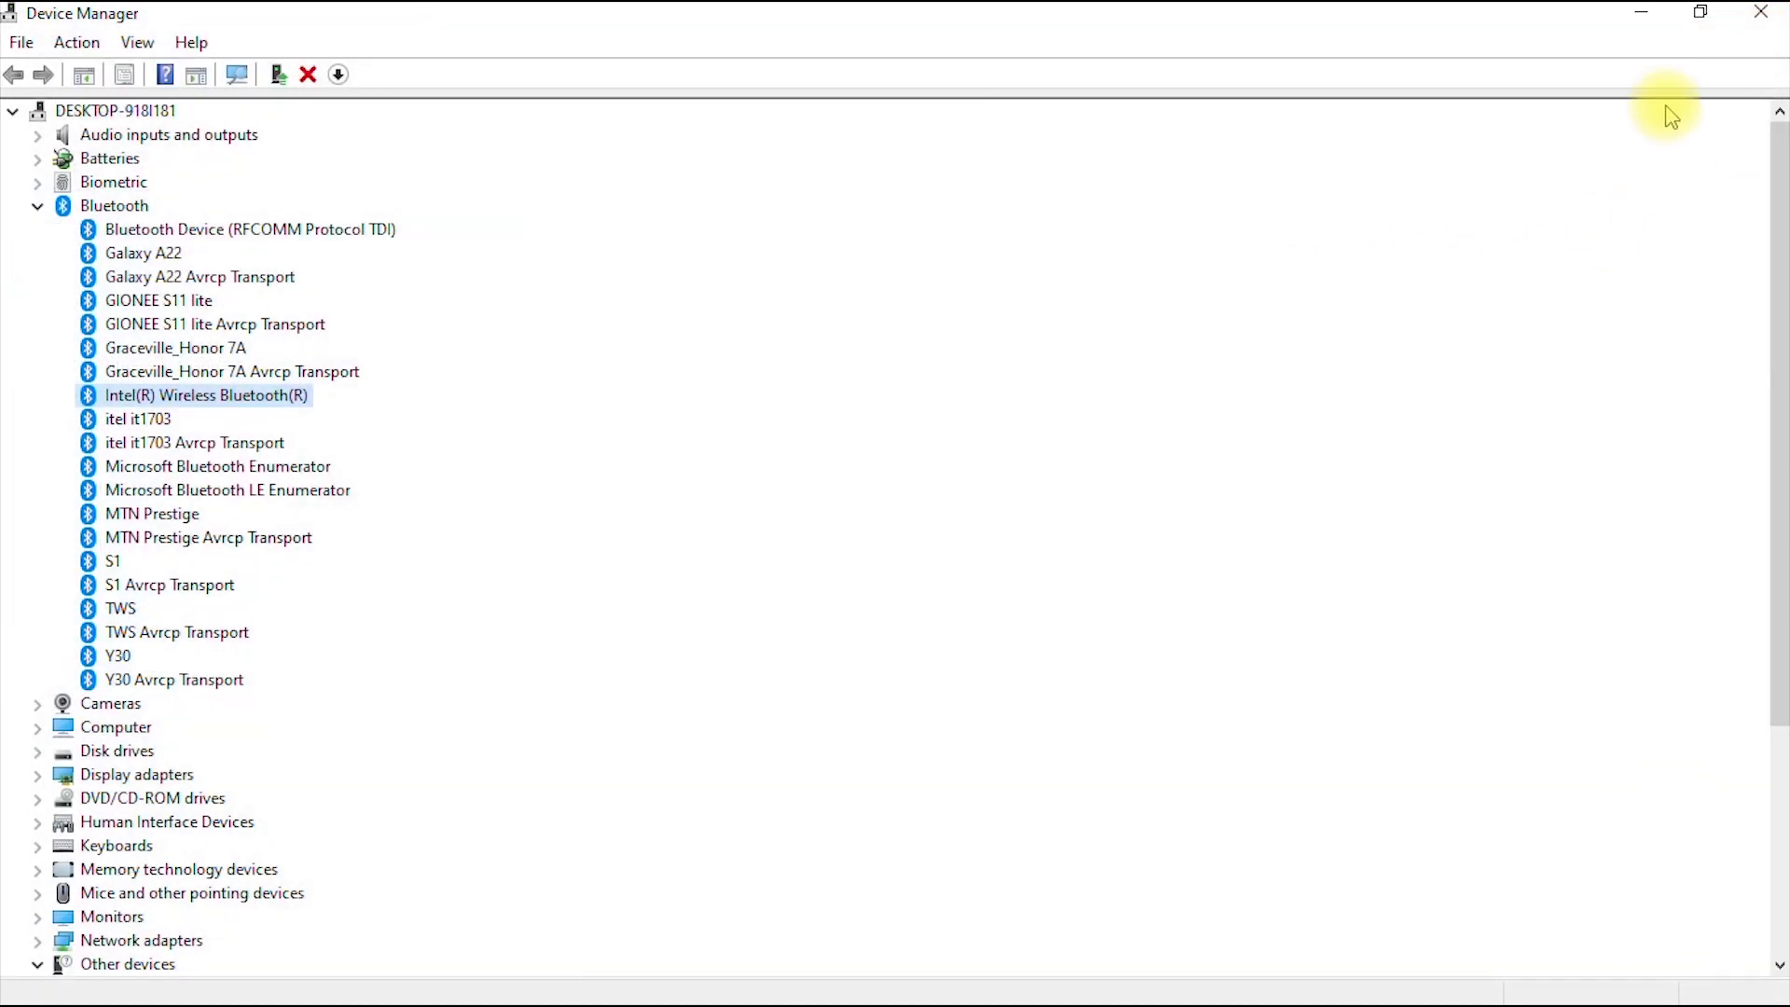
pyautogui.press('super')
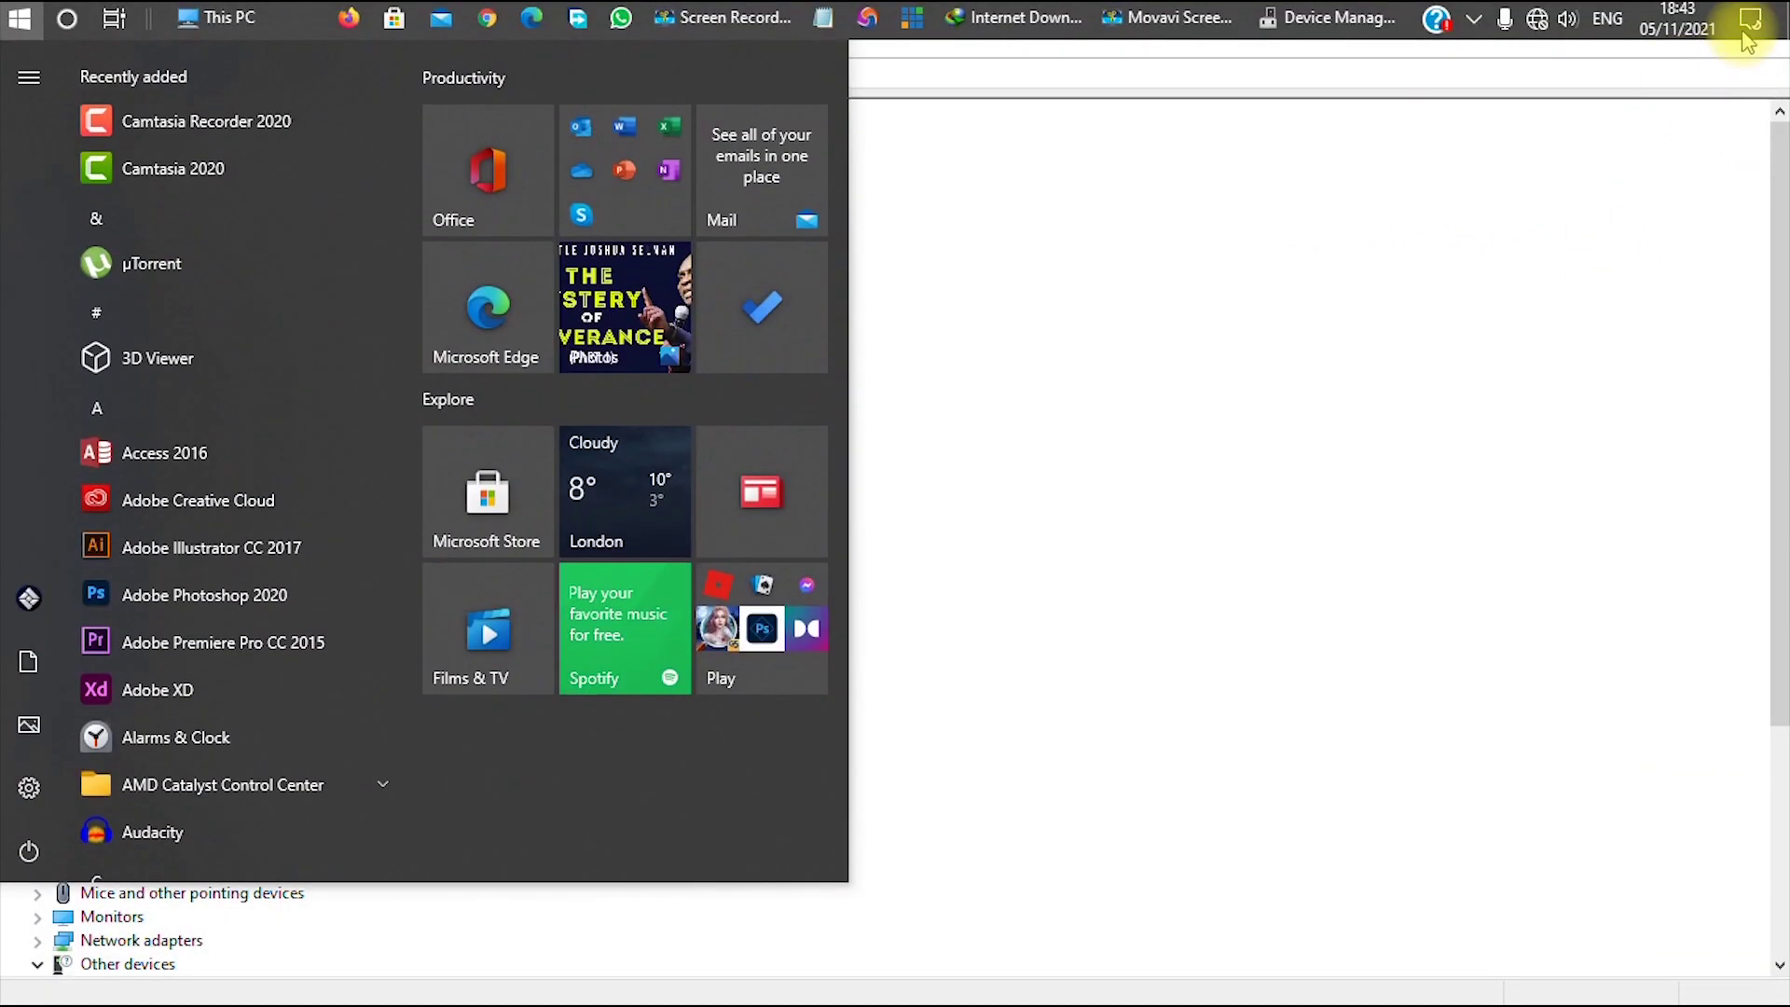
pyautogui.click(1758, 18)
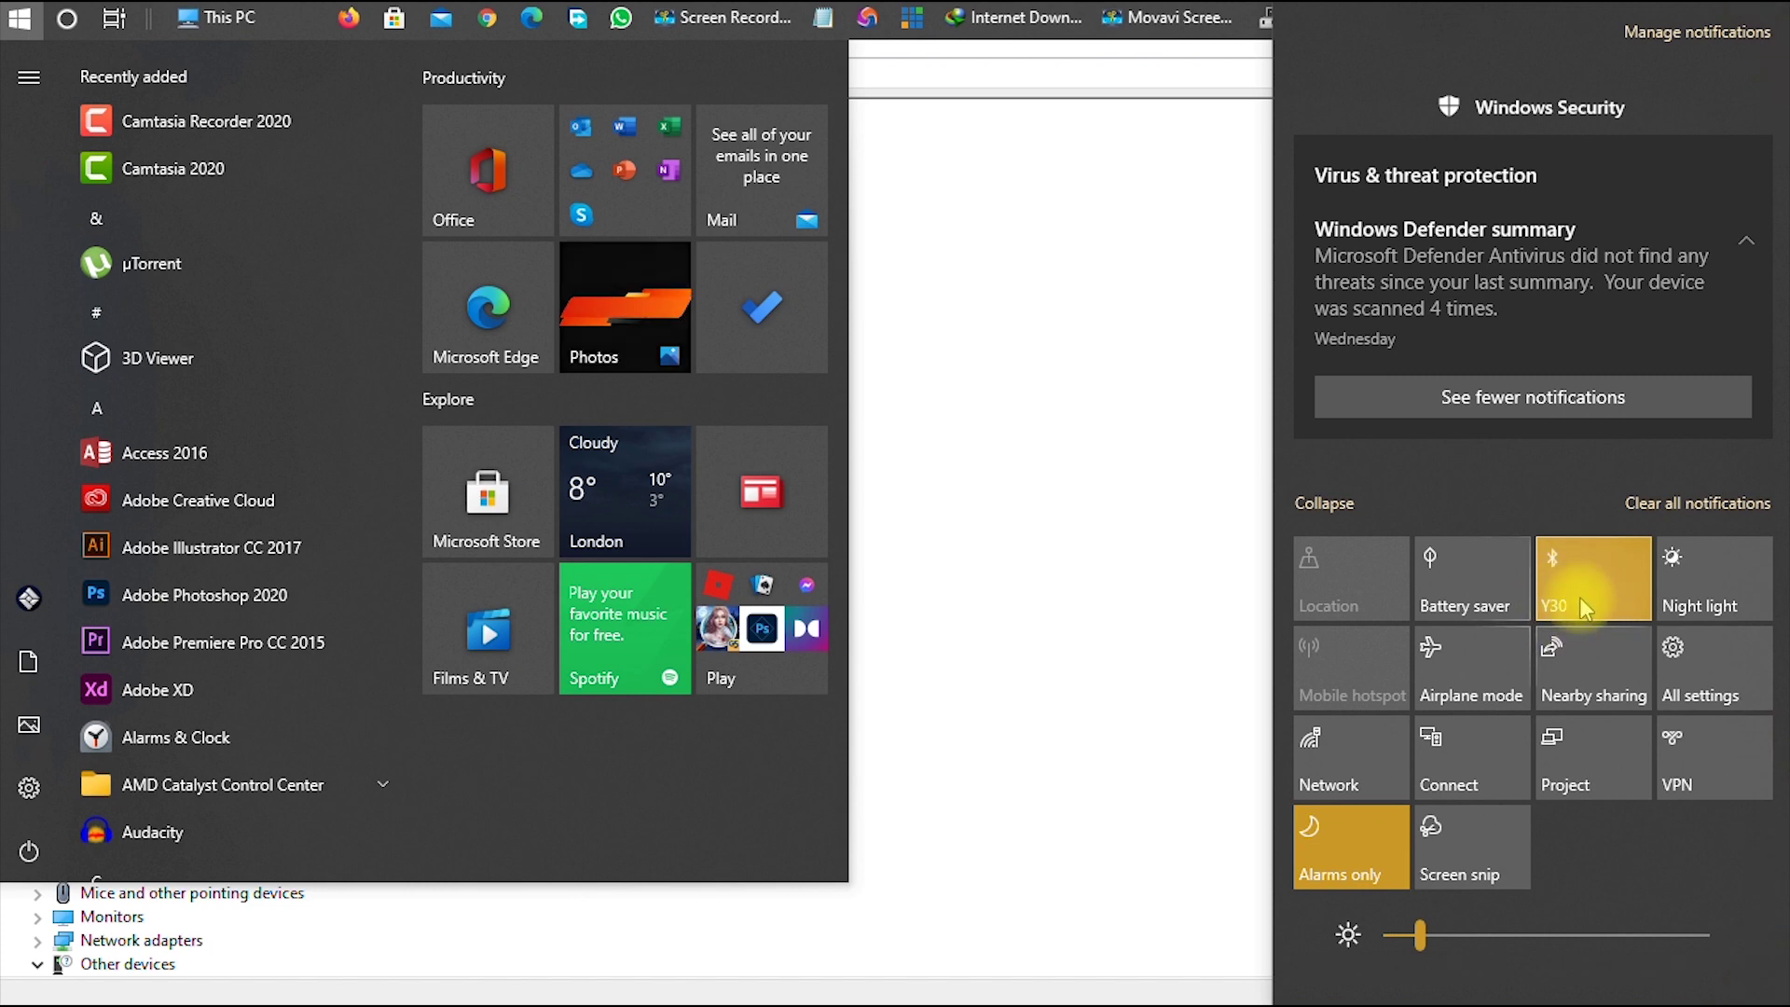
pyautogui.click(1196, 461)
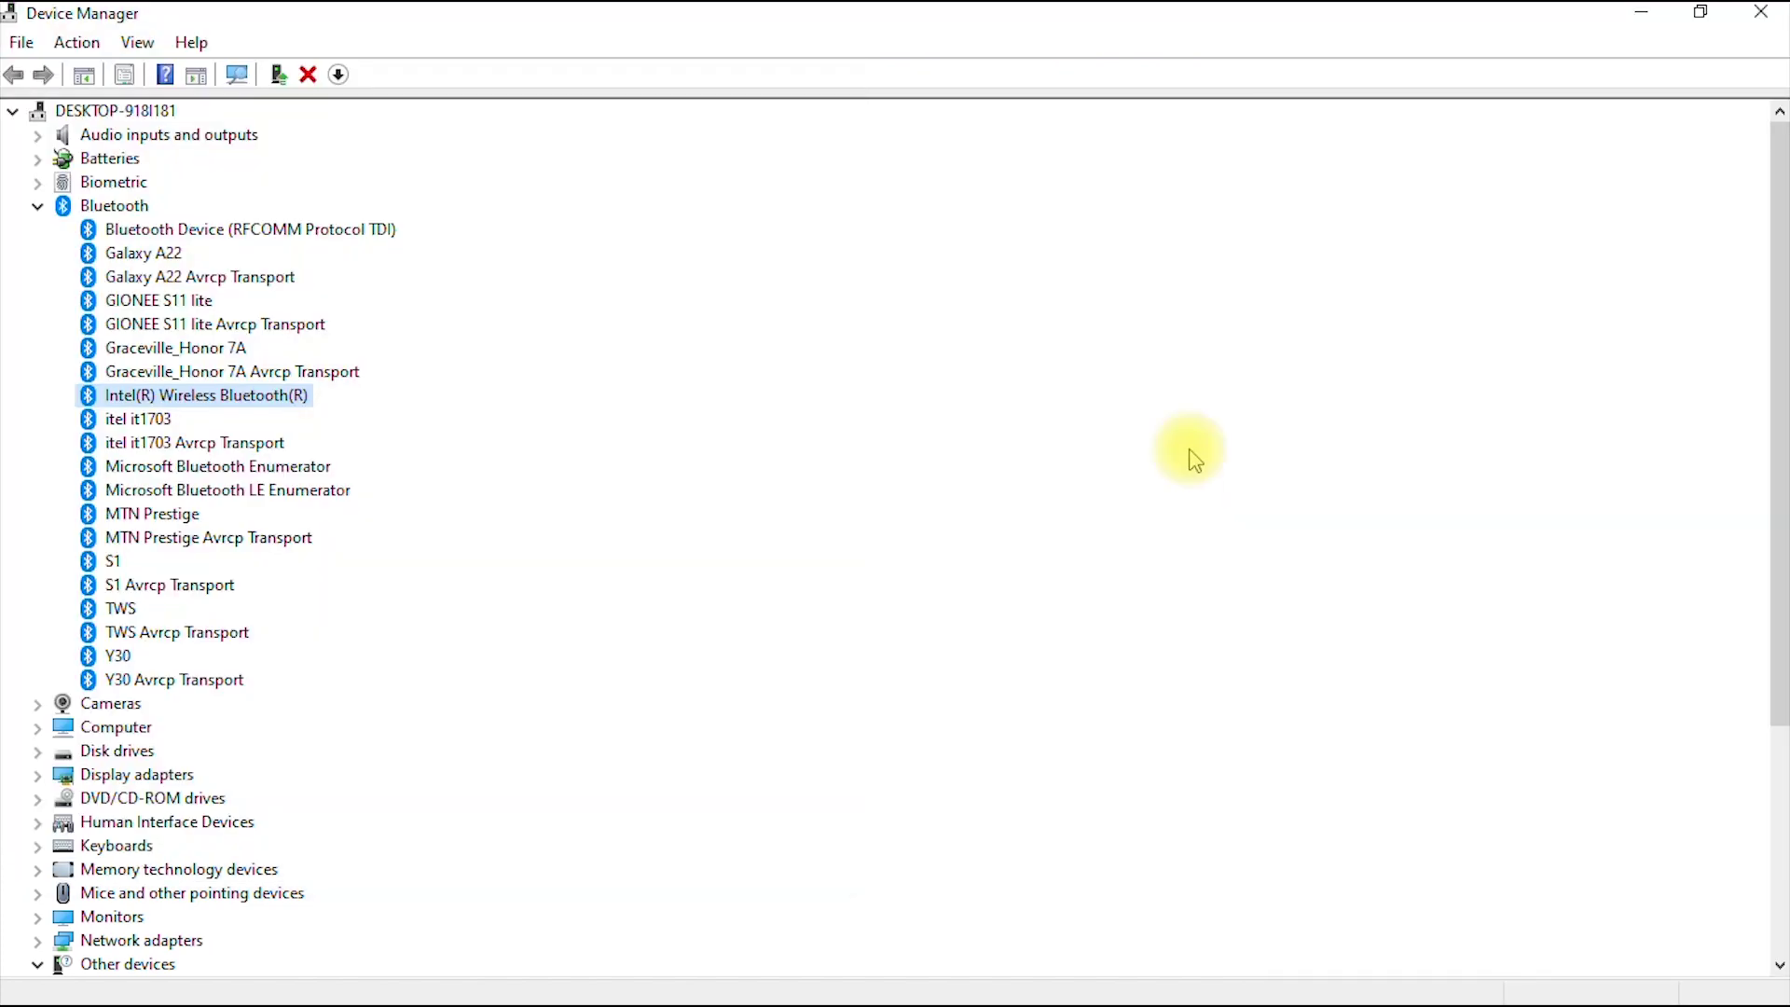